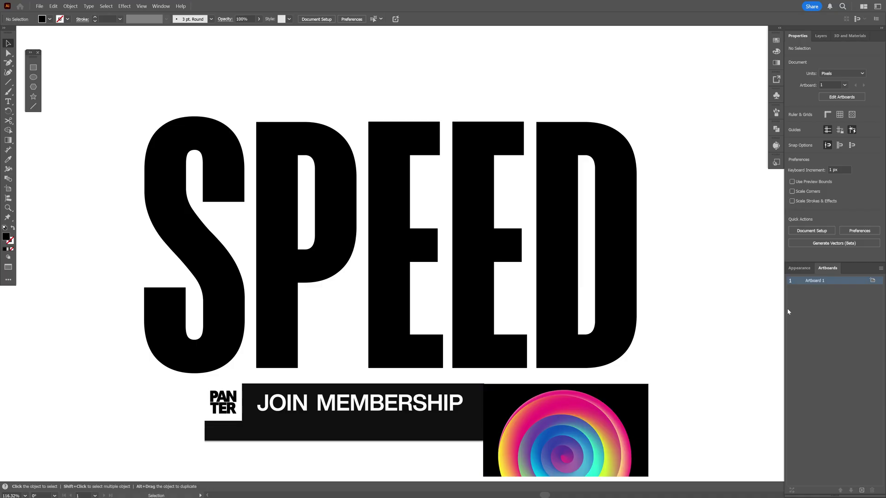
# Step: Change the SPEED text's Mango Grotesque font style to Bold Italic
pyautogui.click(564, 301)
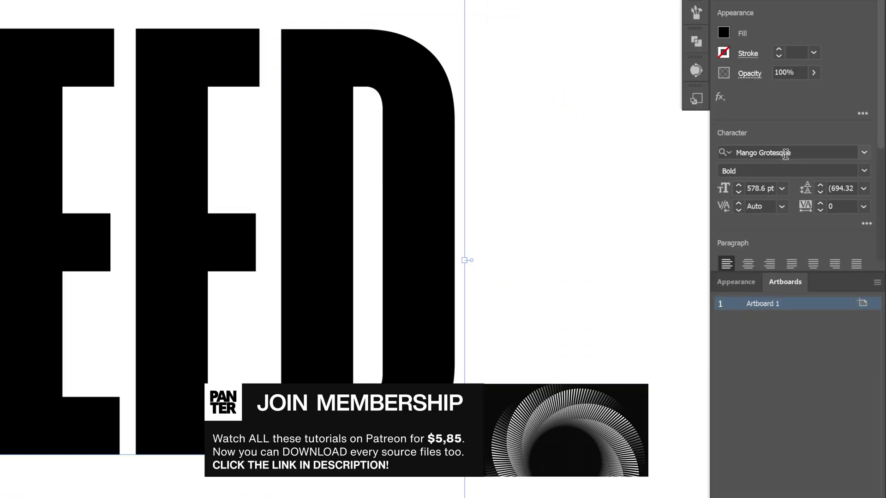
pyautogui.click(807, 193)
pyautogui.click(779, 174)
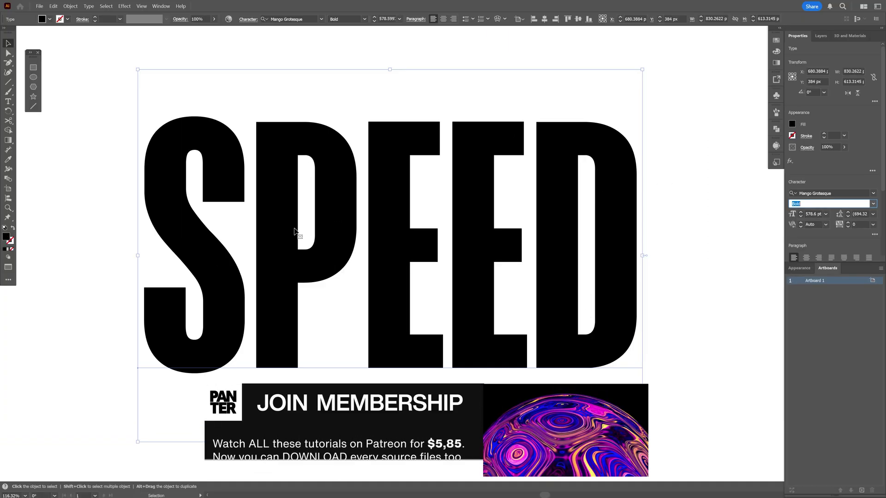
pyautogui.click(323, 249)
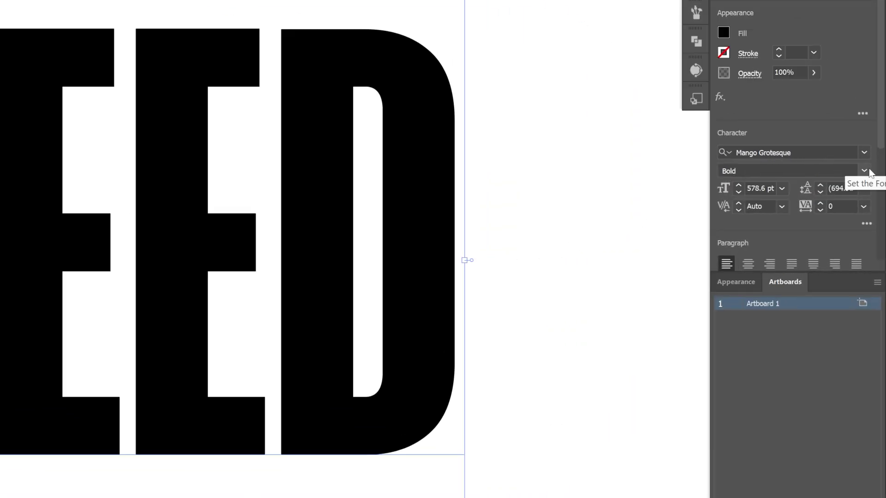
pyautogui.click(873, 203)
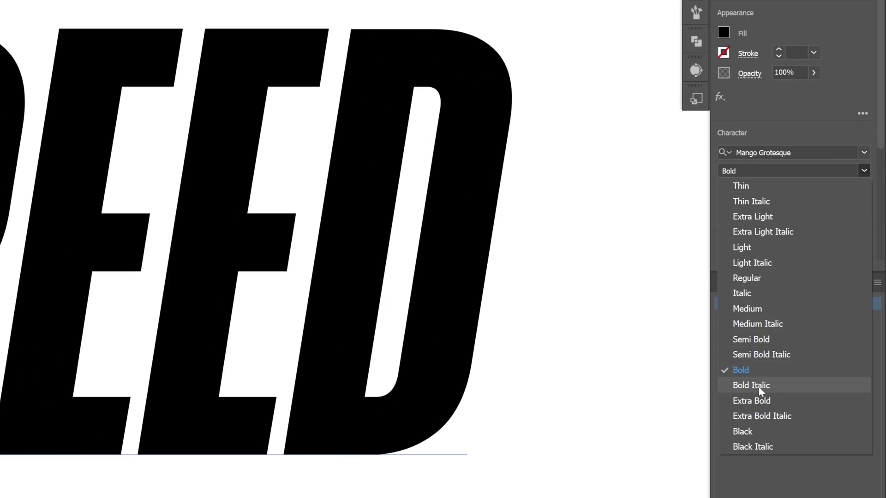
pyautogui.click(759, 386)
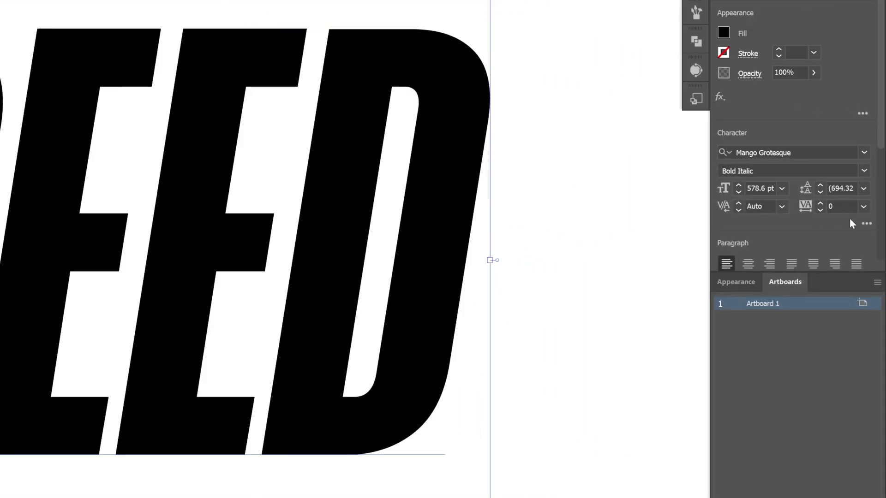
# Step: Set the SPEED text's tracking to 50 and convert the text to outlines
pyautogui.click(873, 224)
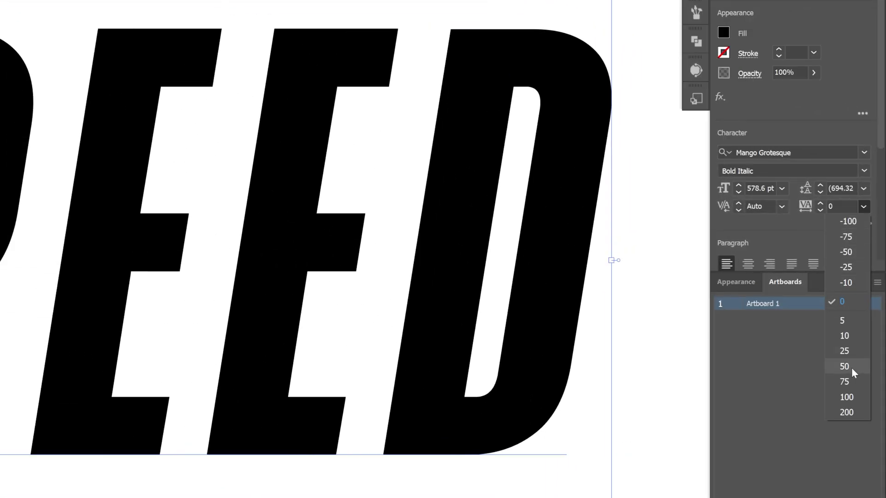
pyautogui.click(851, 367)
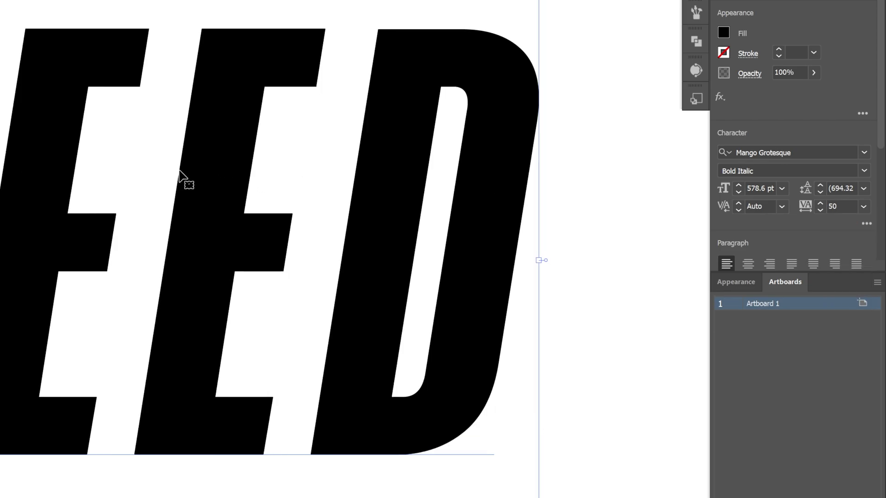
pyautogui.rightClick(211, 173)
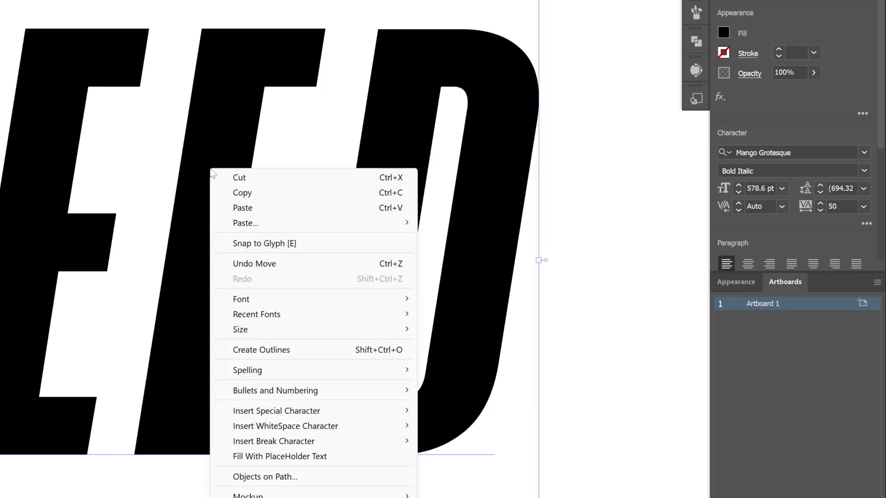
pyautogui.click(308, 349)
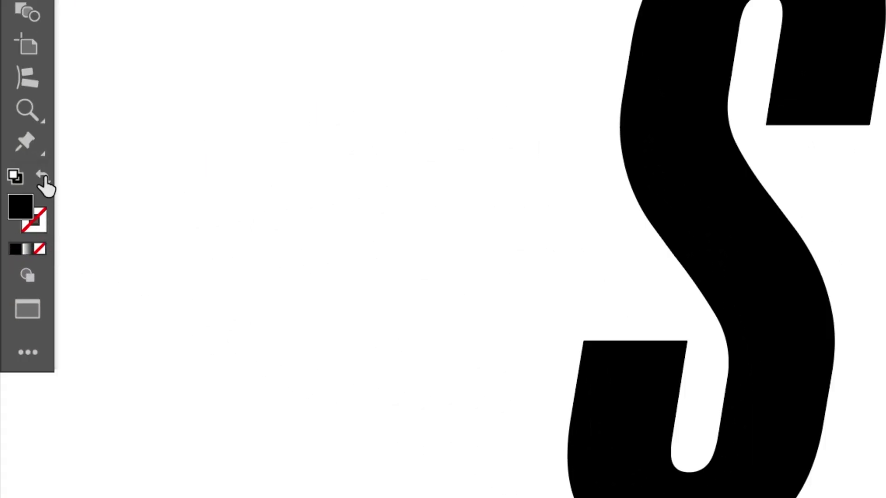
# Step: Draw a horizontal line about 984 px long above the SPEED lettering, with no fill and a black stroke
pyautogui.click(44, 179)
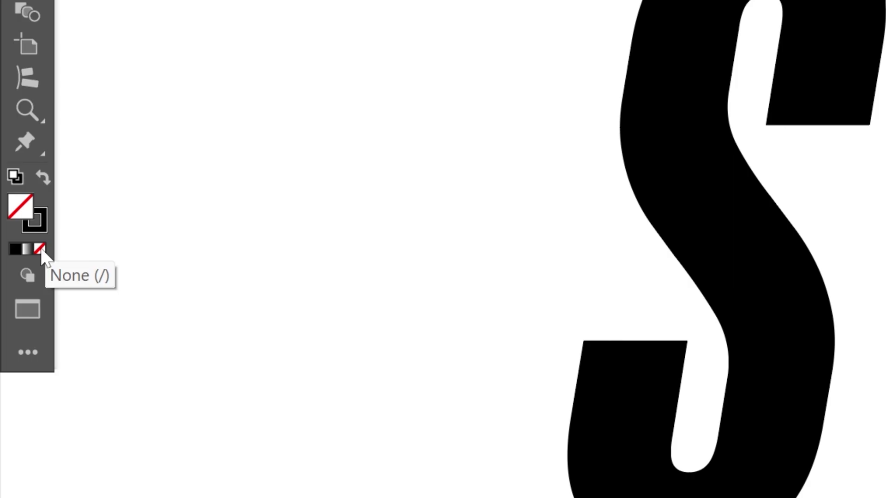
pyautogui.click(42, 233)
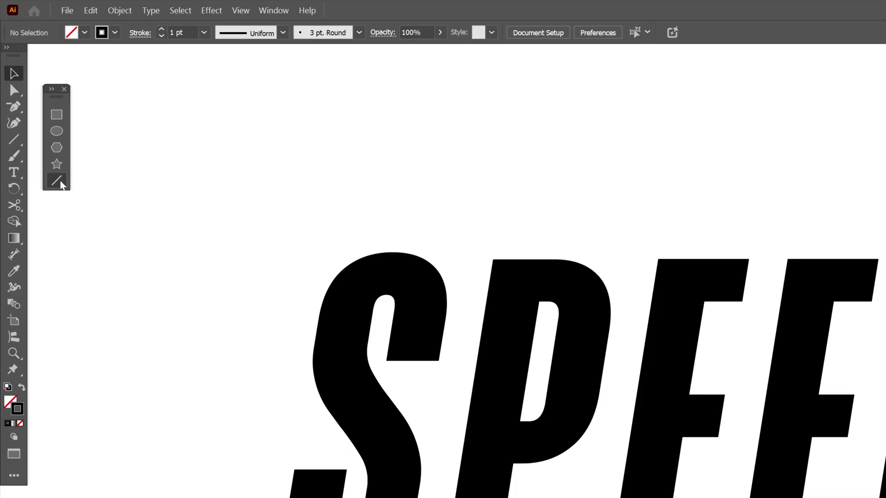
pyautogui.click(56, 181)
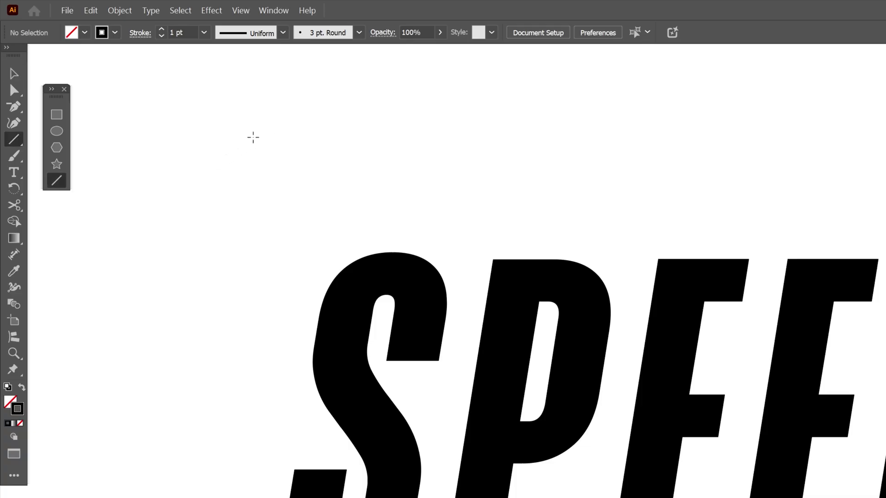
pyautogui.moveTo(253, 137); pyautogui.dragTo(885, 141)
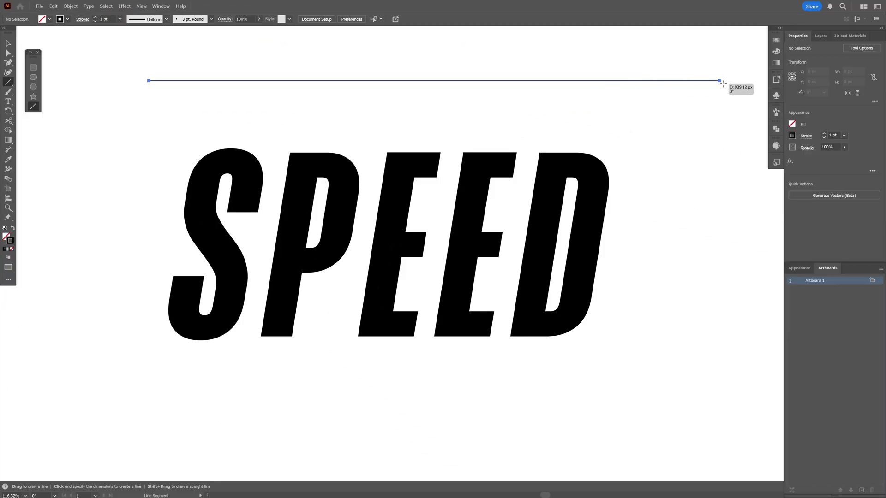
pyautogui.moveTo(722, 83); pyautogui.dragTo(746, 80)
# Step: Set the horizontal line's stroke weight to 9 pt
pyautogui.press('v')
pyautogui.moveTo(739, 83); pyautogui.dragTo(694, 95)
pyautogui.click(836, 135)
pyautogui.write('6')
pyautogui.press('Return')
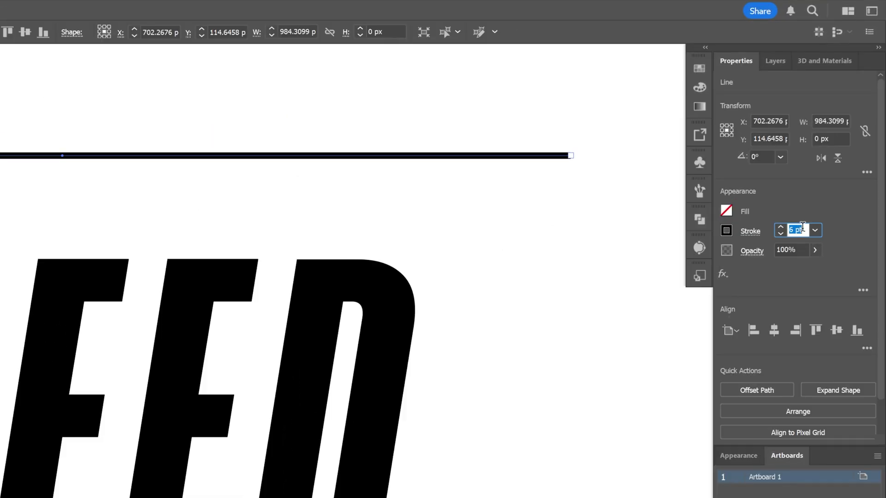
pyautogui.write('9')
pyautogui.press('Return')
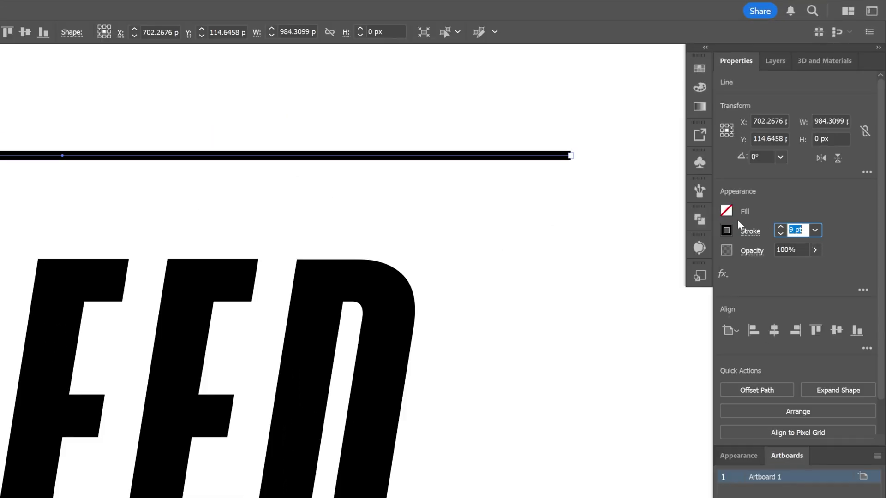
# Step: Duplicate the line straight down by about 9 px so the copy sits flush against the original
pyautogui.click(496, 157)
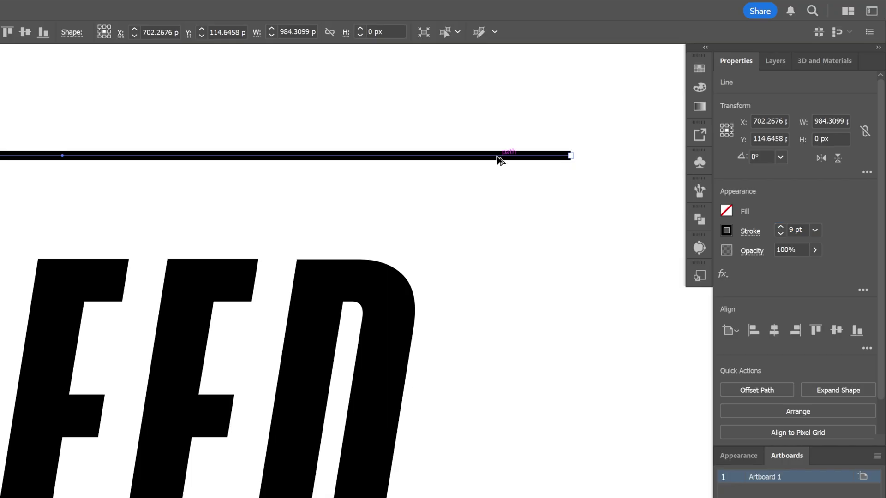
pyautogui.moveTo(497, 158)
pyautogui.mouseDown()
pyautogui.moveTo(500, 174)
pyautogui.moveTo(495, 169)
pyautogui.mouseUp()
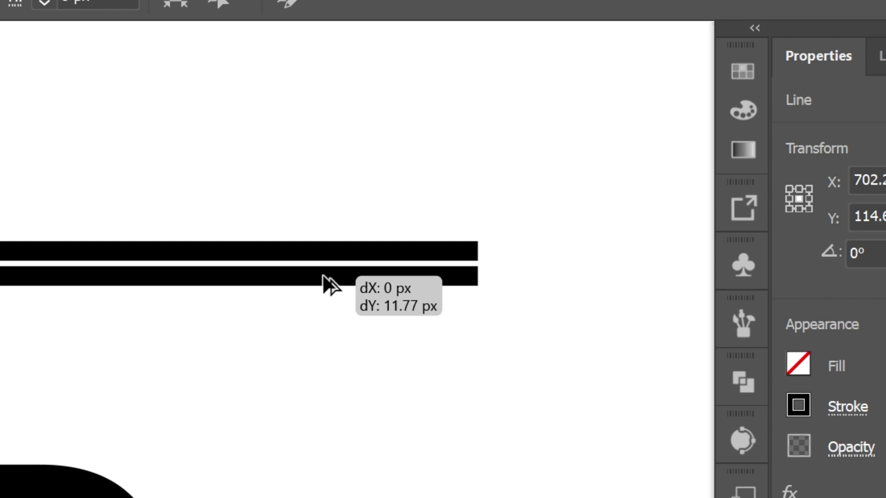
pyautogui.moveTo(323, 275); pyautogui.dragTo(323, 271)
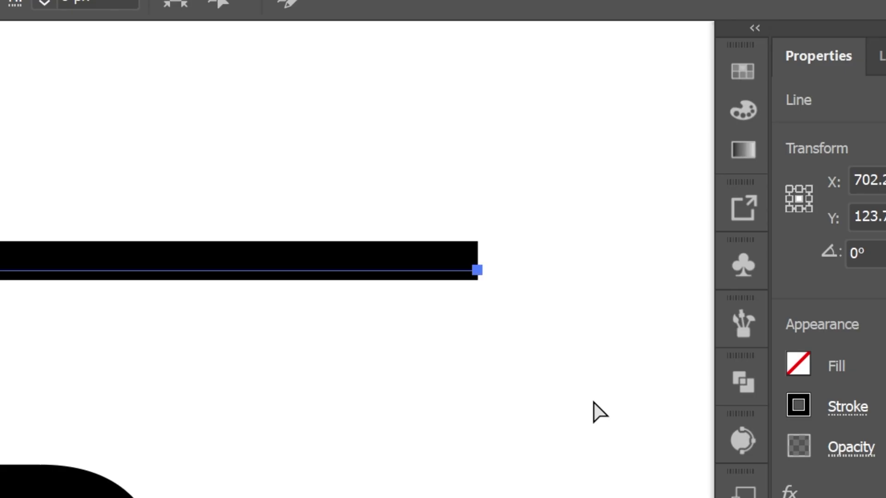
# Step: Repeat the line duplication downward until the stacked lines cover the whole SPEED lettering and extend below it
pyautogui.press('Down')
pyautogui.press('Down')
pyautogui.press('Down')
pyautogui.press('Down')
pyautogui.press('Down')
pyautogui.press('Down')
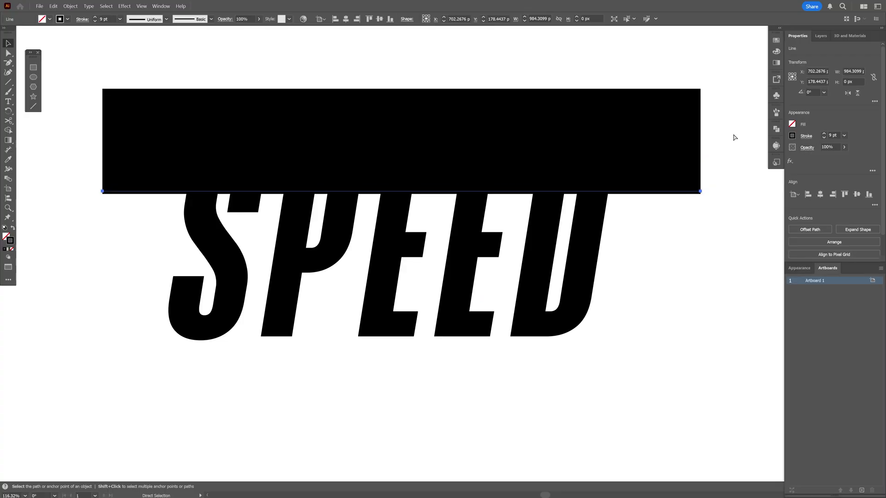
pyautogui.hotkey('ctrl', 'd')
pyautogui.hotkey('ctrl', 'd')
pyautogui.hotkey('ctrl', 'd')
pyautogui.hotkey('ctrl', 'd')
pyautogui.hotkey('ctrl', 'd')
pyautogui.hotkey('ctrl', 'd')
pyautogui.hotkey('ctrl', 'd')
pyautogui.hotkey('ctrl', 'd')
pyautogui.hotkey('ctrl', 'd')
pyautogui.hotkey('ctrl', 'd')
pyautogui.hotkey('ctrl', 'd')
pyautogui.hotkey('ctrl', 'd')
pyautogui.hotkey('ctrl', 'd')
pyautogui.hotkey('ctrl', 'd')
pyautogui.hotkey('ctrl', 'd')
pyautogui.hotkey('ctrl', 'd')
pyautogui.hotkey('ctrl', 'd')
pyautogui.hotkey('ctrl', 'd')
pyautogui.hotkey('ctrl', 'd')
pyautogui.hotkey('ctrl', 'd')
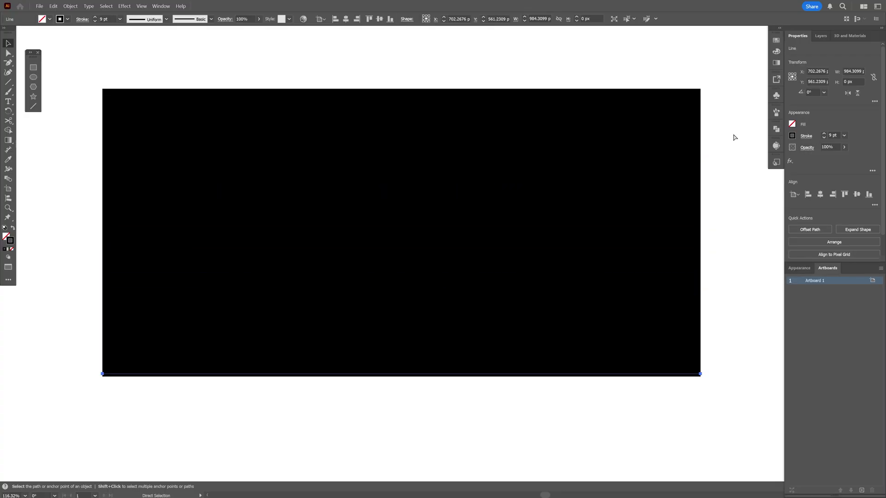
# Step: Group all the stacked lines and align the group and the SPEED lettering on their horizontal and vertical centers
pyautogui.hotkey('ctrl', 'a')
pyautogui.rightClick(688, 128)
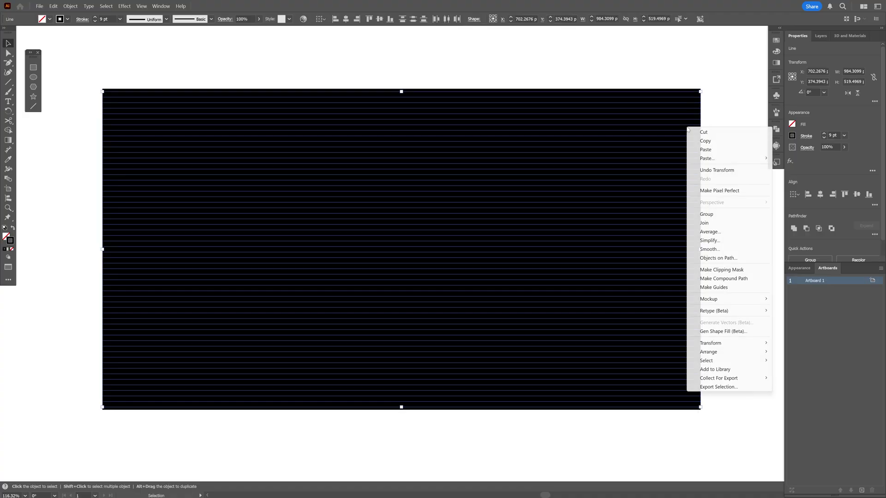
pyautogui.click(707, 213)
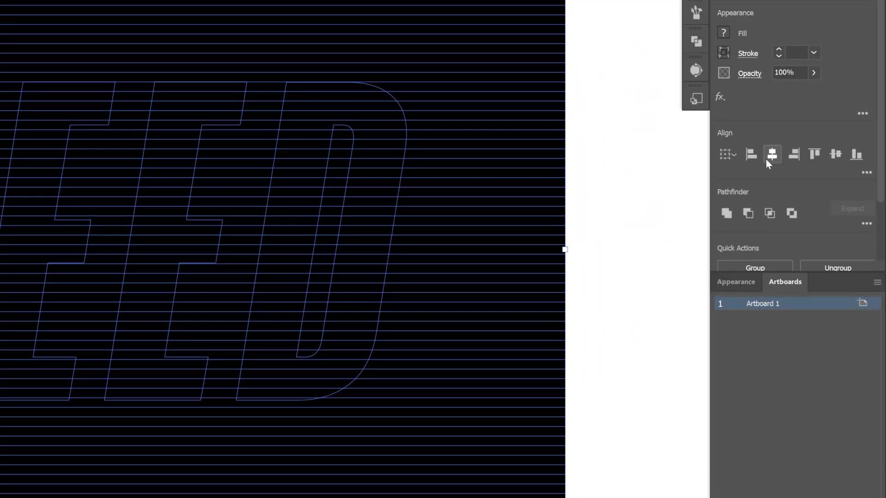
pyautogui.click(820, 196)
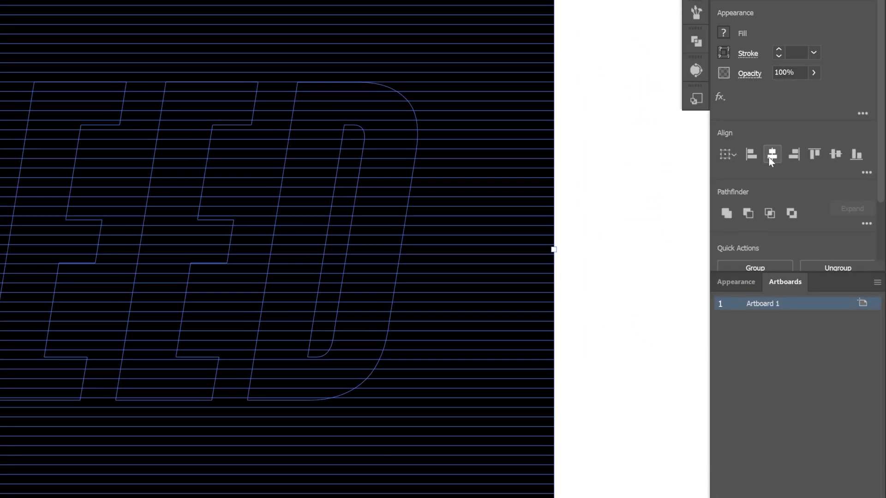
pyautogui.click(834, 155)
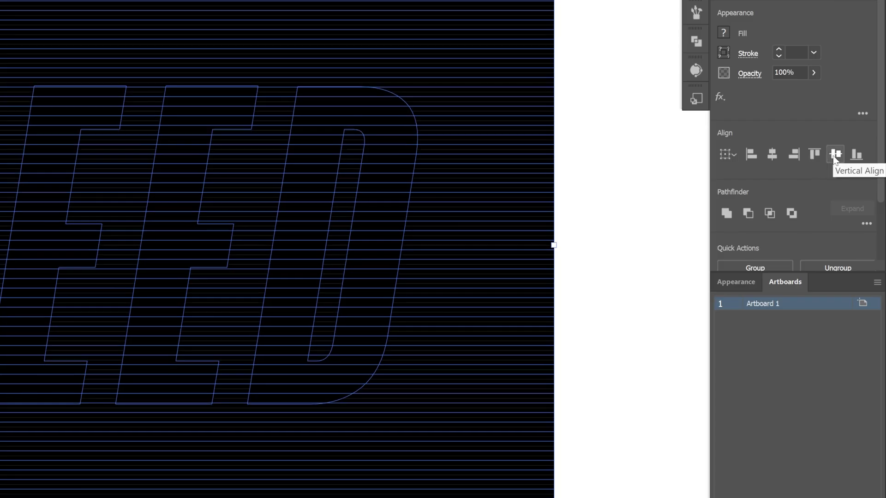
pyautogui.click(597, 130)
# Step: Examine in outline view how the horizontal lines cross the top edges of the S and P letter shapes
pyautogui.hotkey('ctrl', 'y')
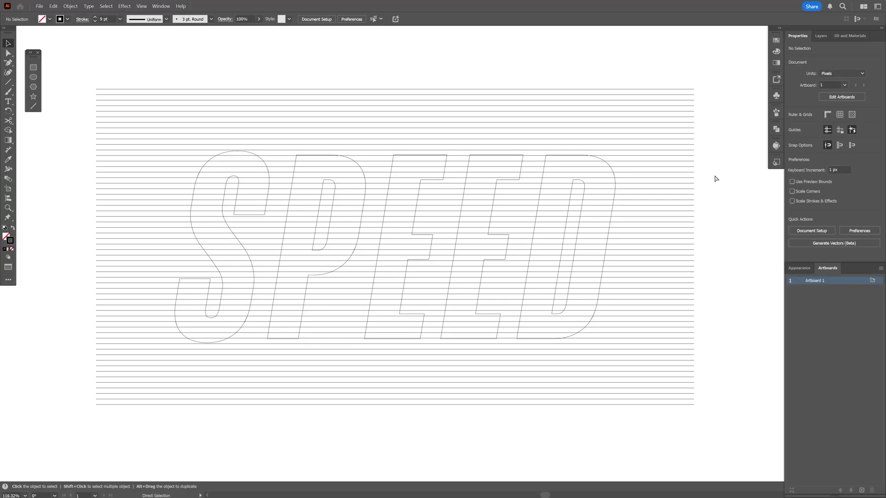
pyautogui.hotkey('ctrl', '+')
pyautogui.hotkey('ctrl', '+')
pyautogui.hotkey('ctrl', '+')
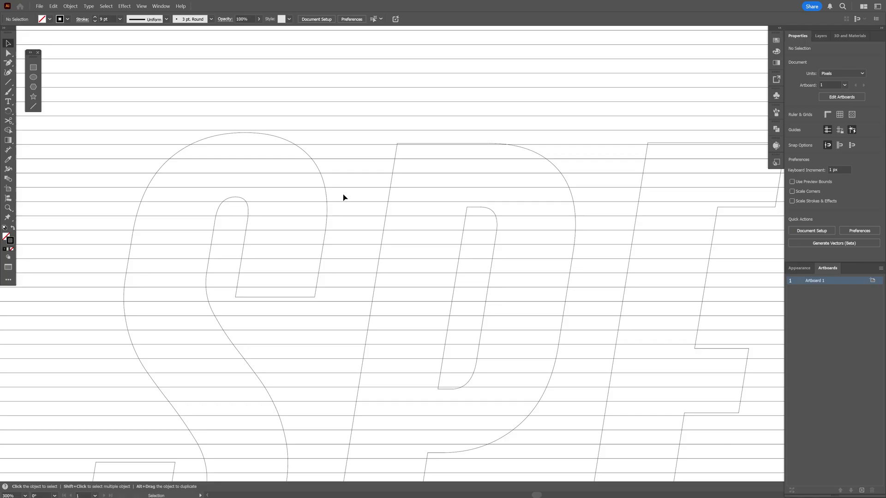
pyautogui.click(637, 108)
pyautogui.moveTo(636, 108)
pyautogui.mouseDown()
pyautogui.moveTo(637, 92)
pyautogui.moveTo(635, 109)
pyautogui.mouseUp()
pyautogui.hotkey('ctrl', '+')
pyautogui.hotkey('ctrl', '+')
pyautogui.hotkey('ctrl', '+')
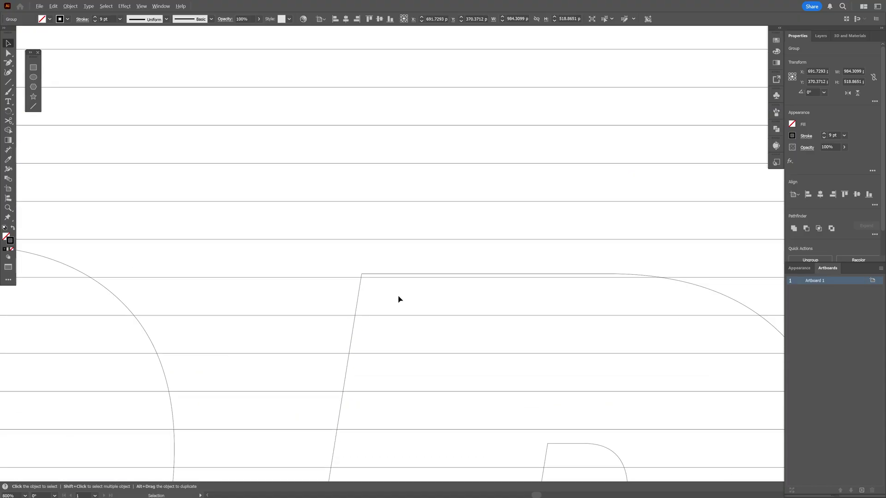
pyautogui.scroll(1, 399, 300)
pyautogui.scroll(-1, 399, 283)
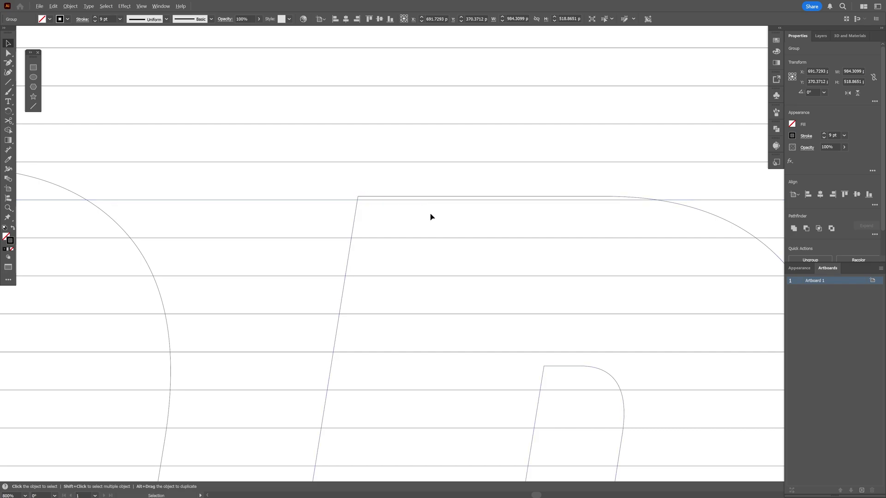
pyautogui.scroll(-1, 272, 203)
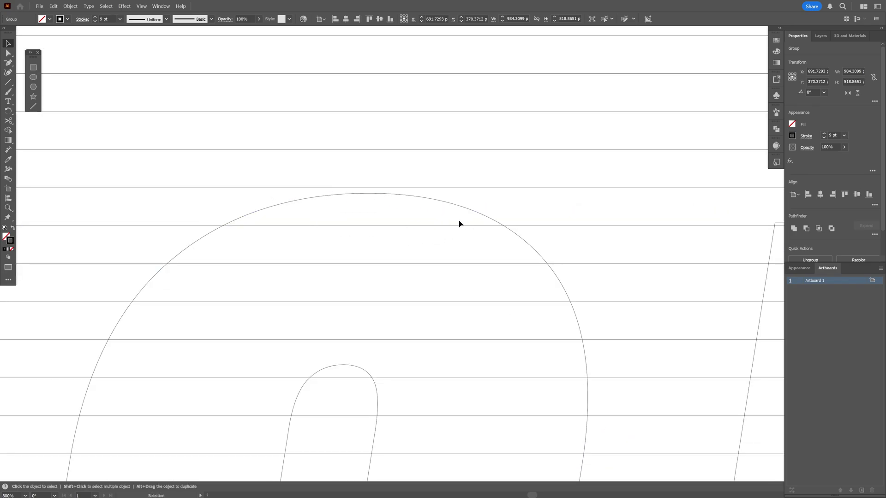
pyautogui.scroll(-5, 459, 224)
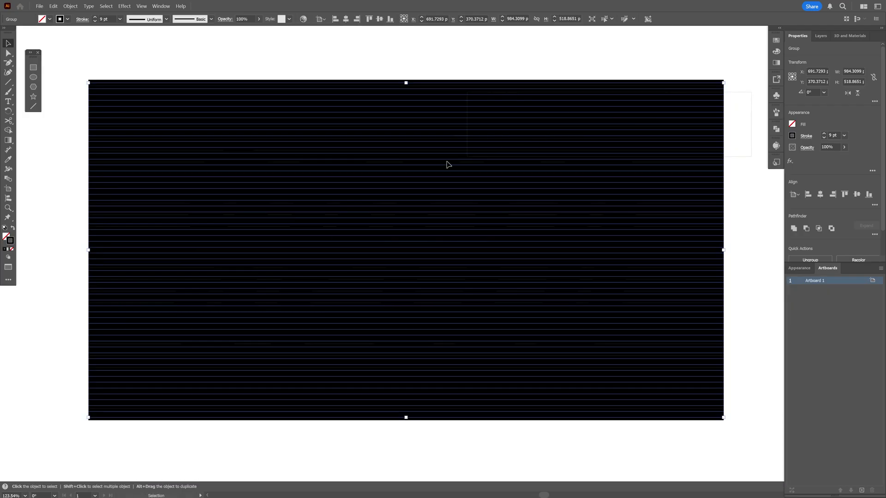
# Step: Remove all line segments inside the letter S with the Shape Builder, using both the line group and the lettering
pyautogui.hotkey('ctrl', 'a')
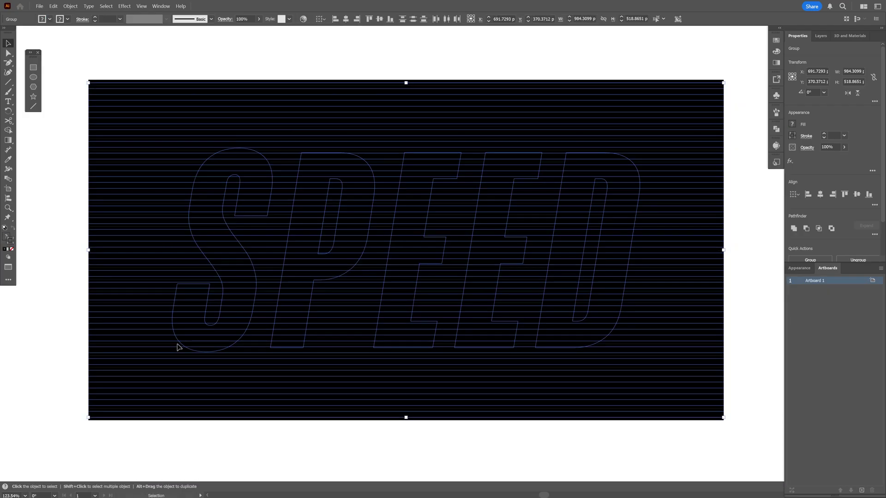
pyautogui.hotkey('shift', 'm')
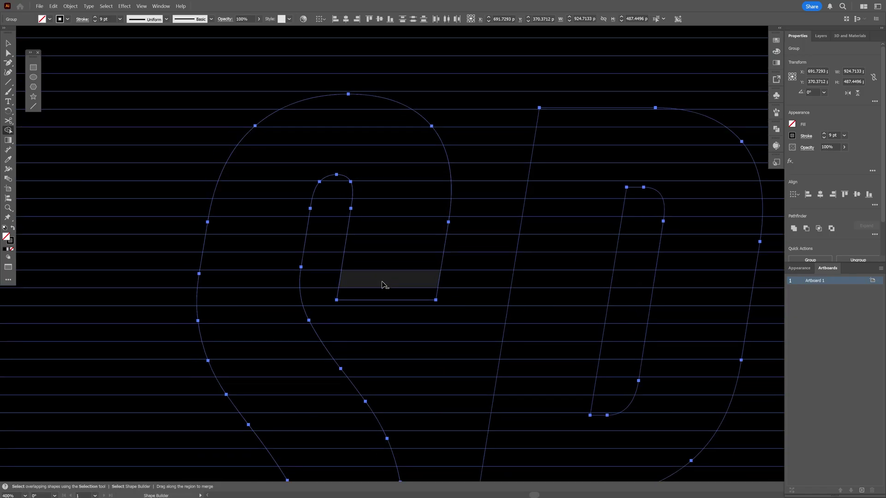
pyautogui.moveTo(384, 291)
pyautogui.mouseDown()
pyautogui.moveTo(389, 192)
pyautogui.moveTo(365, 131)
pyautogui.mouseUp()
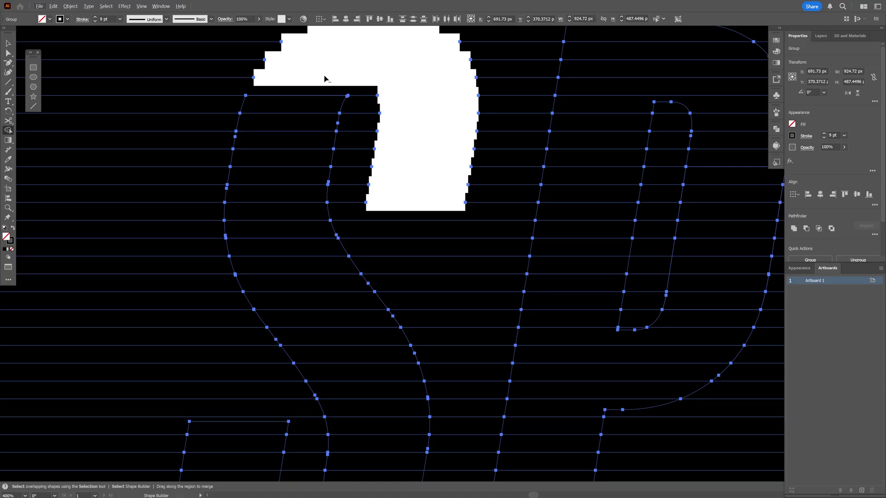
pyautogui.moveTo(324, 78)
pyautogui.mouseDown()
pyautogui.moveTo(287, 149)
pyautogui.moveTo(286, 243)
pyautogui.moveTo(374, 427)
pyautogui.mouseUp()
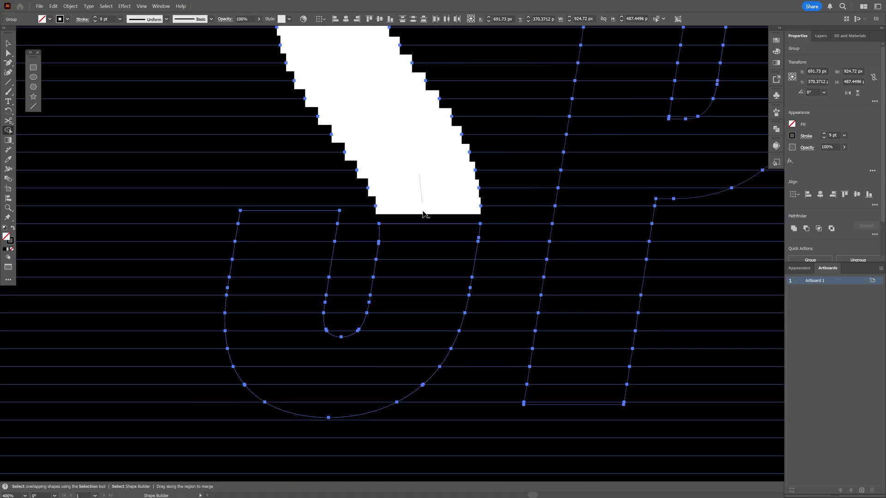
pyautogui.moveTo(422, 215)
pyautogui.mouseDown()
pyautogui.moveTo(374, 375)
pyautogui.moveTo(349, 409)
pyautogui.moveTo(323, 397)
pyautogui.mouseUp()
pyautogui.moveTo(313, 377); pyautogui.dragTo(293, 221)
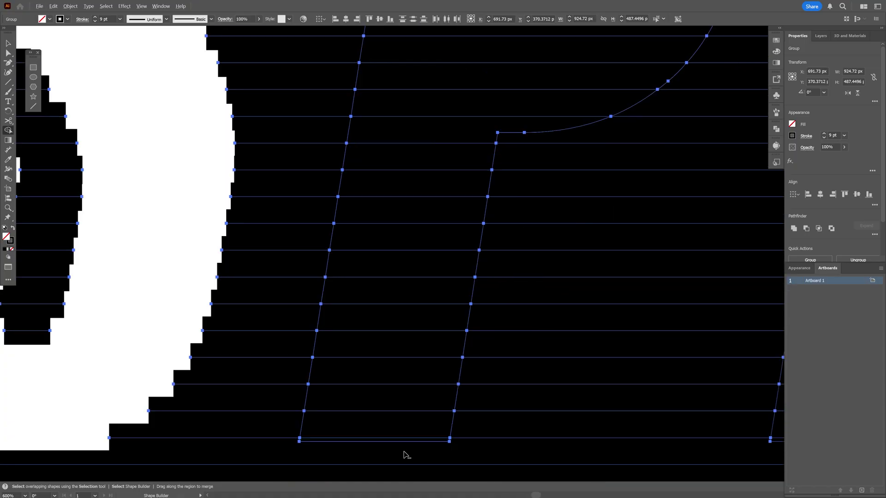
# Step: Remove the line segments inside the letters P, E, E and D with the Shape Builder and clear the selection
pyautogui.moveTo(405, 440); pyautogui.dragTo(450, 117)
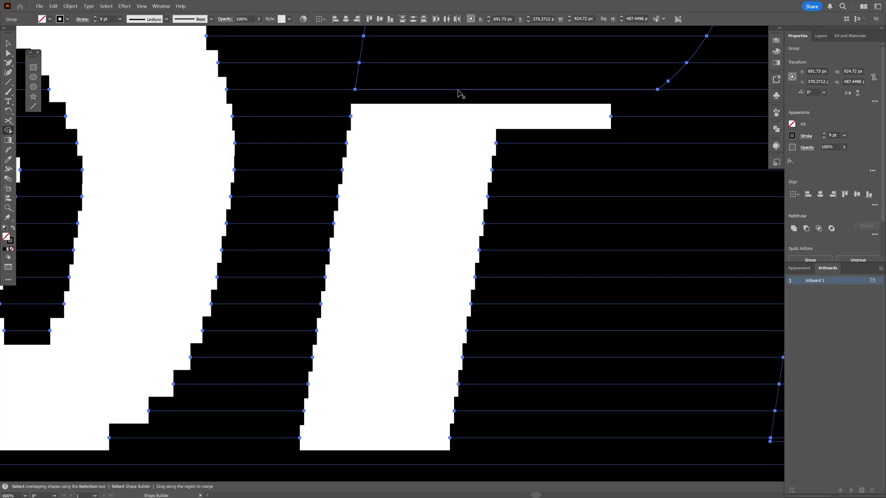
pyautogui.press('v')
pyautogui.hotkey('ctrl', 'shift', 'a')
pyautogui.hotkey('ctrl', '0')
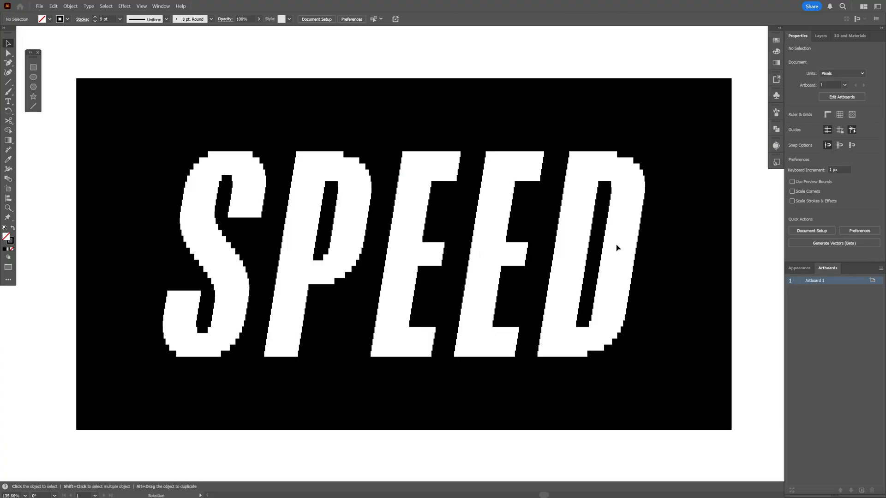
# Step: Apply the triangular tapering width profile to the strokes of the line group
pyautogui.click(668, 303)
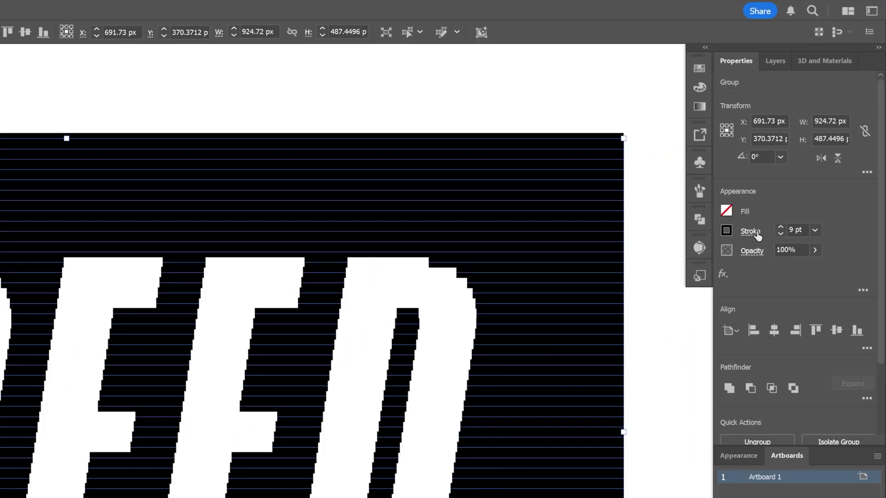
pyautogui.click(751, 231)
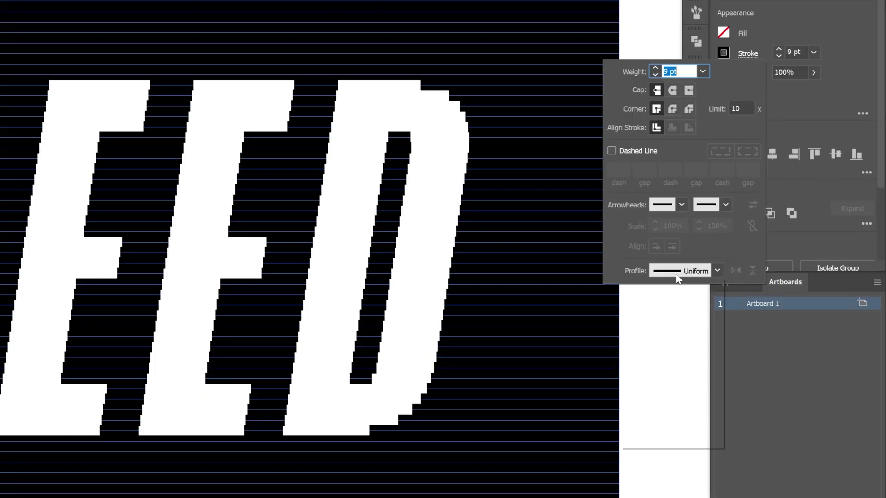
pyautogui.click(677, 275)
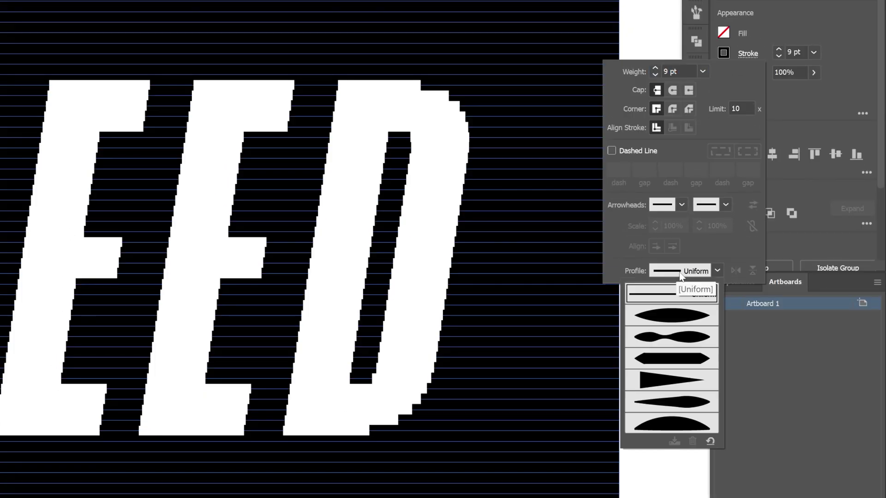
pyautogui.click(701, 383)
pyautogui.click(656, 175)
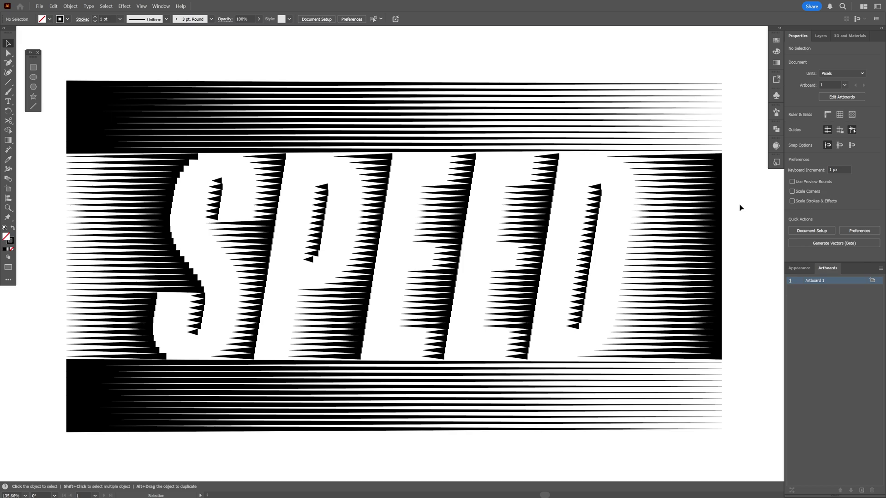
# Step: Try flipping the width profile of the topmost short line segment between the second E and the D
pyautogui.scroll(6, 582, 171)
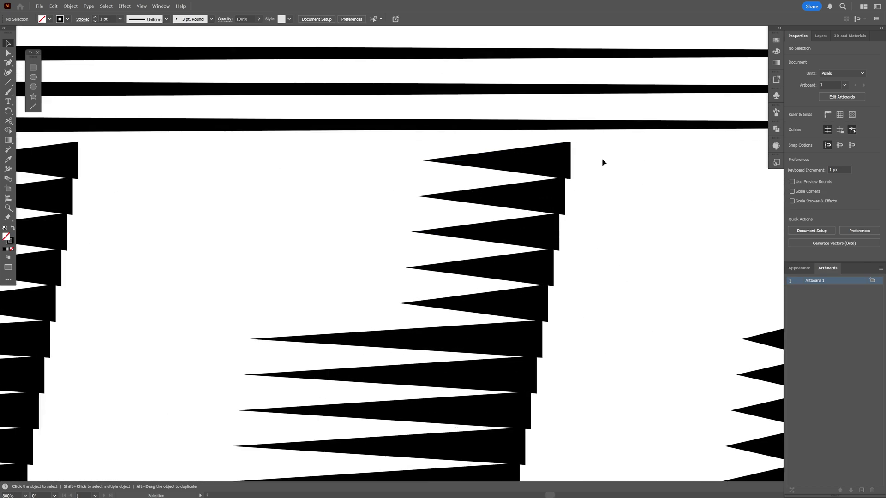
pyautogui.moveTo(603, 162); pyautogui.dragTo(502, 172)
pyautogui.scroll(2, 475, 155)
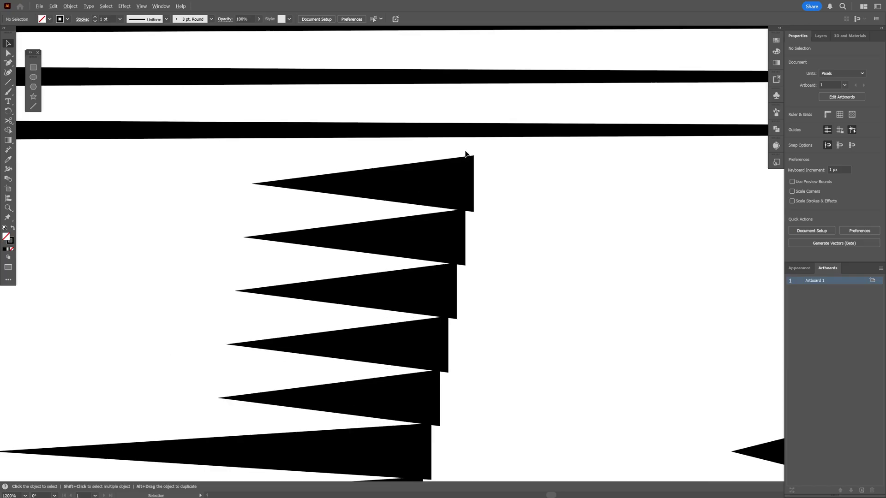
pyautogui.press('a')
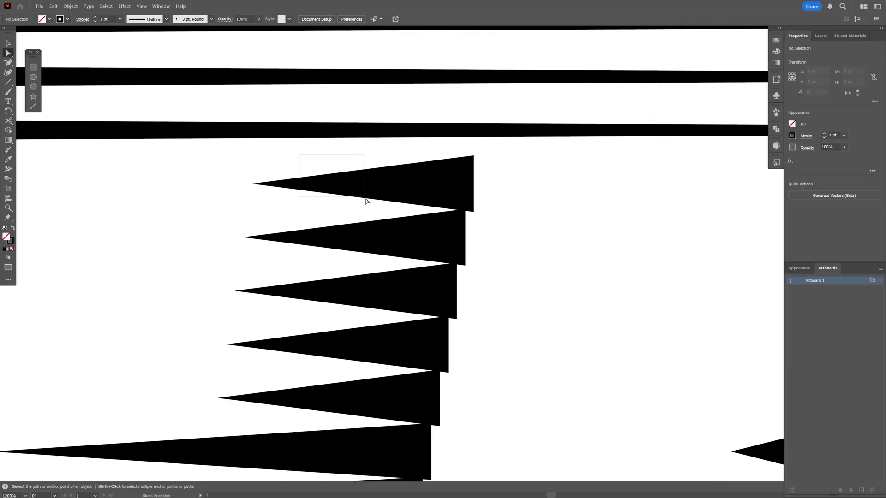
pyautogui.moveTo(370, 205); pyautogui.dragTo(369, 206)
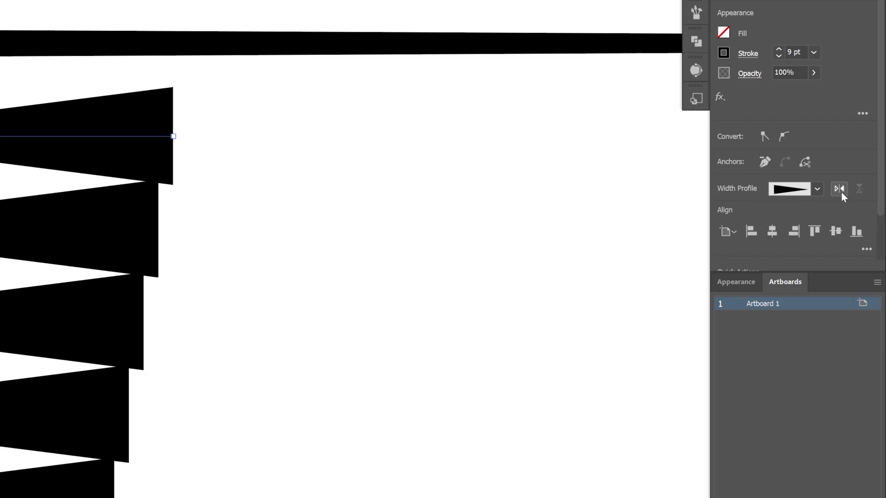
pyautogui.click(840, 192)
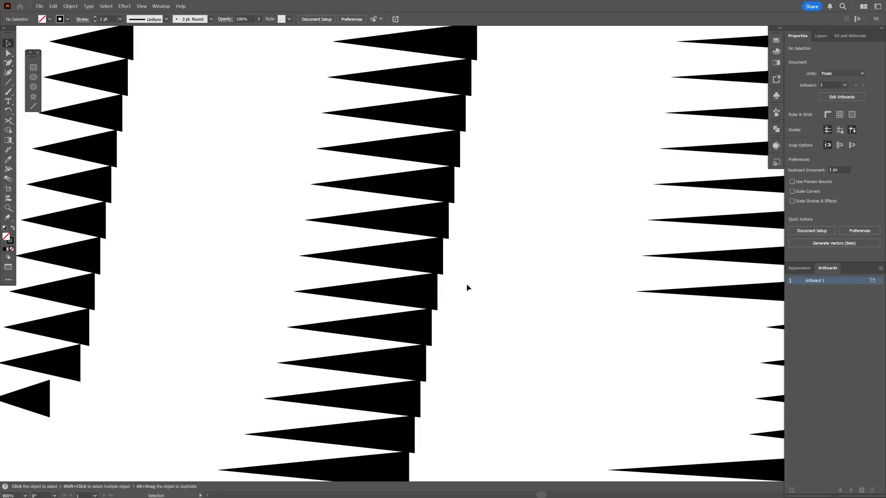
# Step: Expand the tapered strokes of the line group into filled shapes and merge them with Pathfinder Unite
pyautogui.click(432, 251)
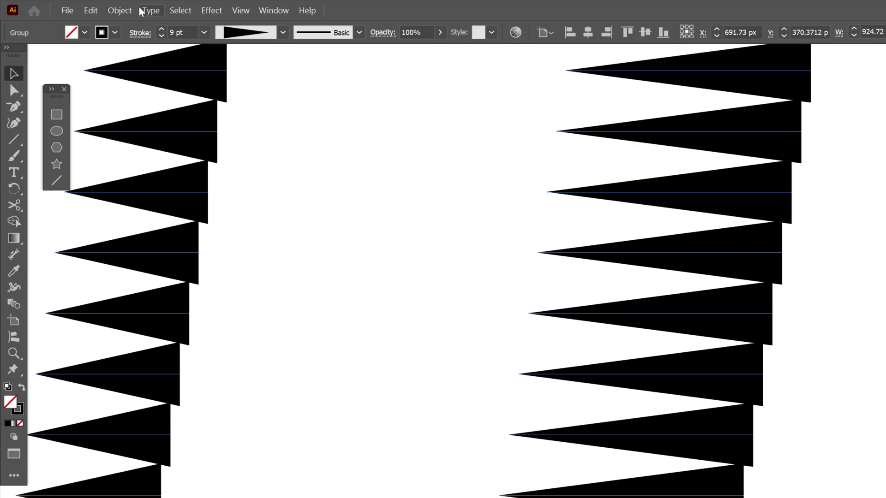
pyautogui.click(70, 6)
pyautogui.click(220, 221)
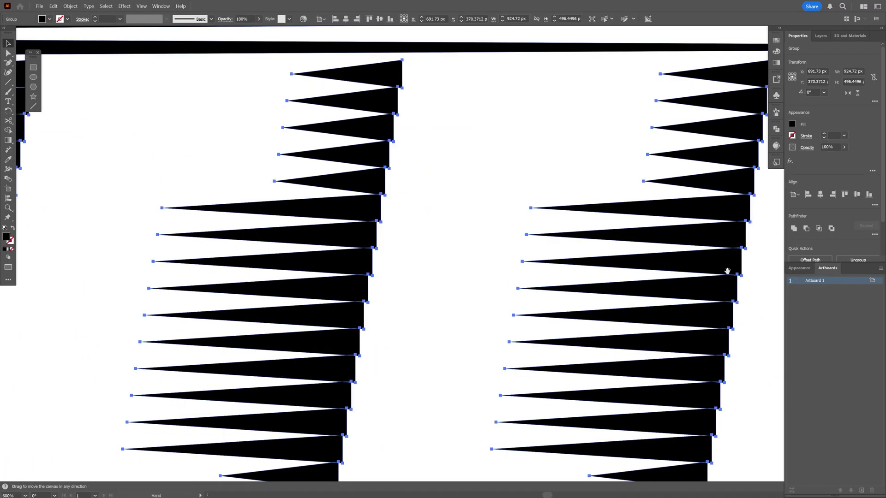
pyautogui.moveTo(727, 271); pyautogui.dragTo(540, 275)
pyautogui.scroll(1, 540, 276)
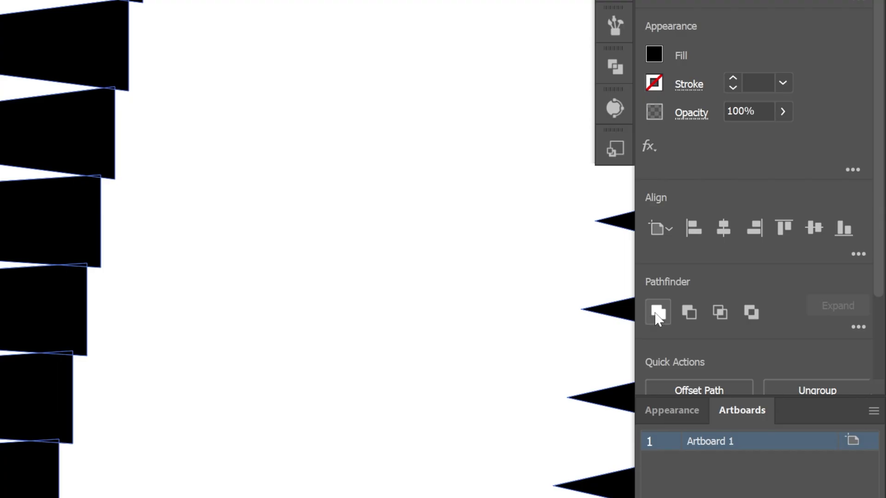
pyautogui.click(657, 314)
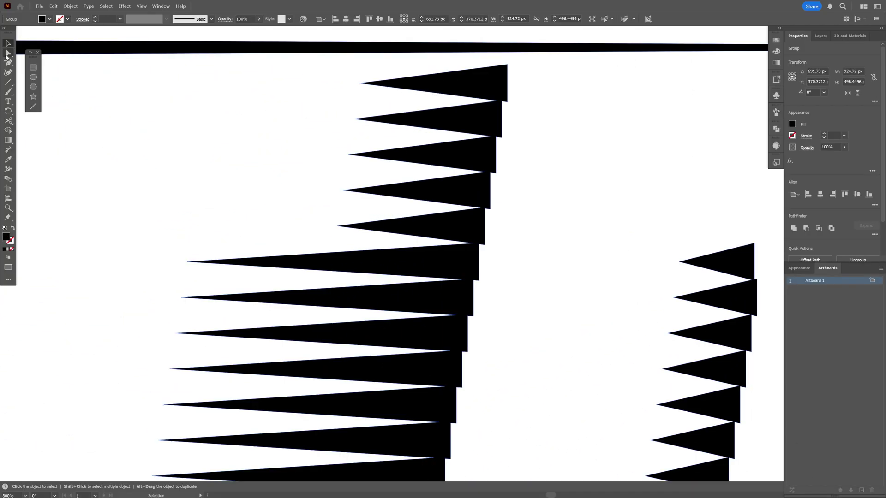
# Step: Cut the merged shape's path at the top and bottom corner anchors of its stepped edge beside the D
pyautogui.click(8, 53)
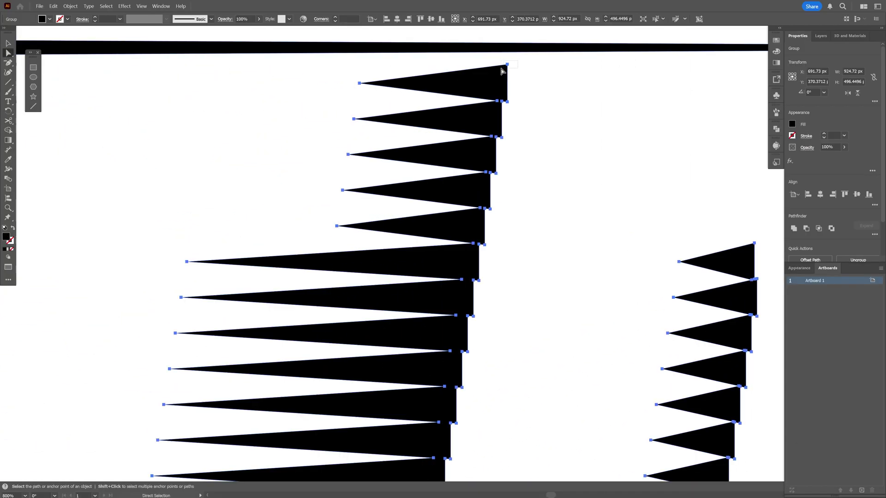
pyautogui.moveTo(501, 69); pyautogui.dragTo(502, 68)
pyautogui.scroll(-2, 529, 141)
pyautogui.moveTo(538, 272); pyautogui.dragTo(529, 202)
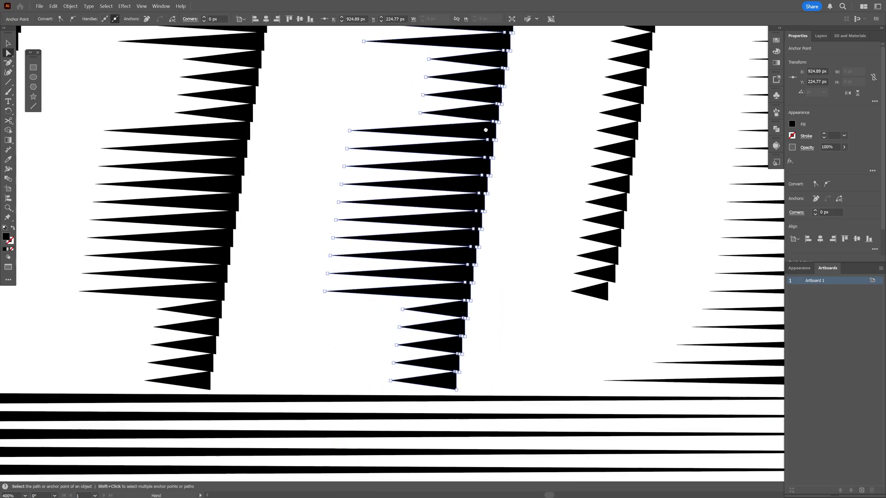
pyautogui.moveTo(484, 338); pyautogui.dragTo(476, 253)
pyautogui.scroll(3, 461, 295)
pyautogui.scroll(1, 451, 275)
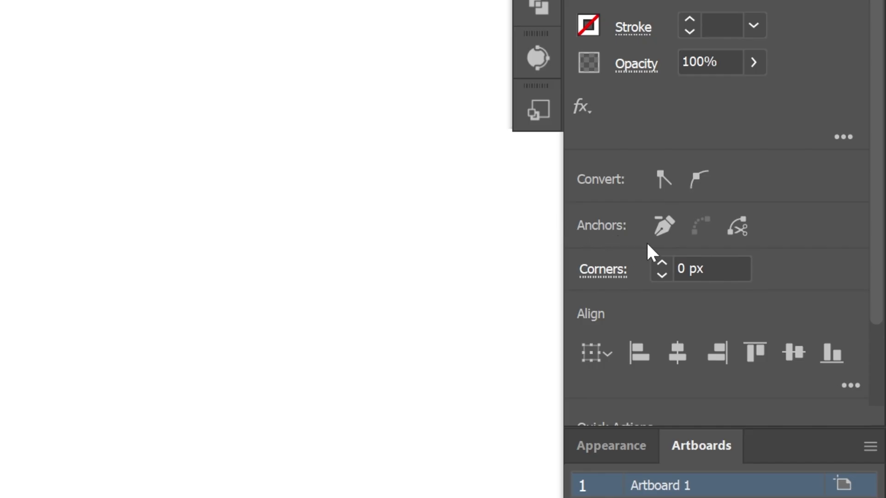
pyautogui.click(740, 228)
# Step: Ungroup the artwork and delete the cut-off stepped path along the edge facing the D
pyautogui.rightClick(418, 214)
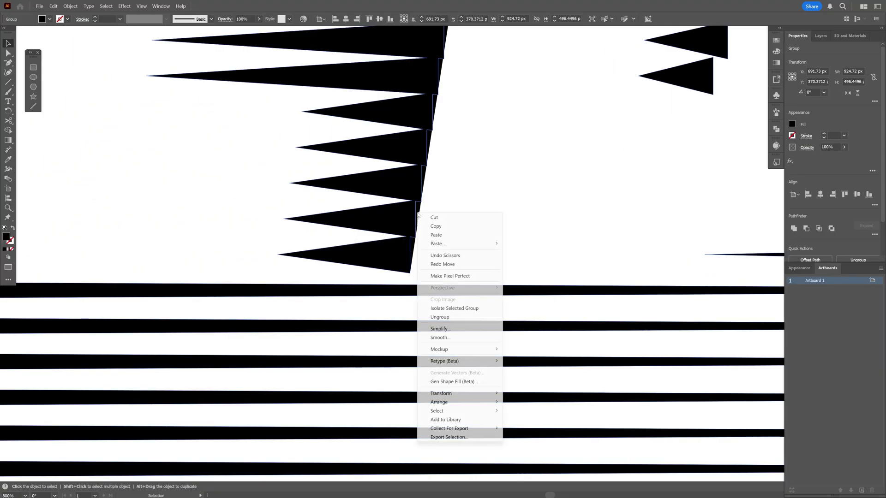
pyautogui.click(455, 317)
pyautogui.click(461, 231)
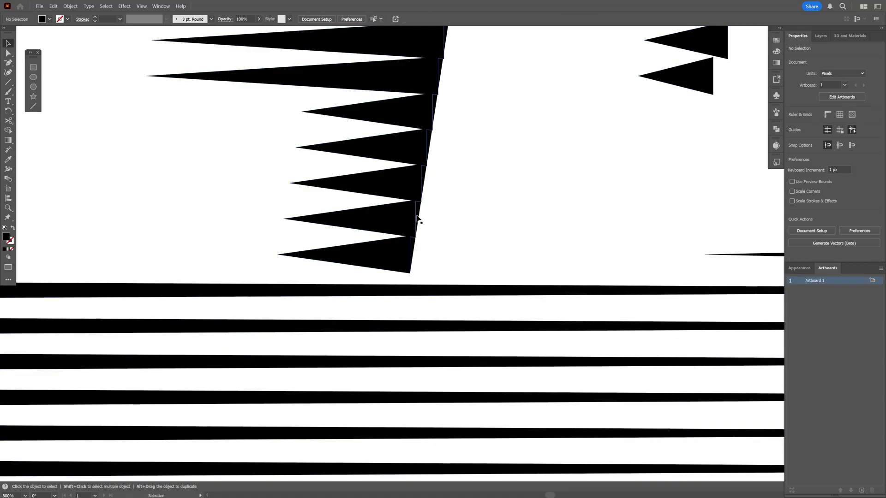
pyautogui.moveTo(418, 215); pyautogui.dragTo(453, 220)
pyautogui.press('Delete')
pyautogui.hotkey('ctrl', '-')
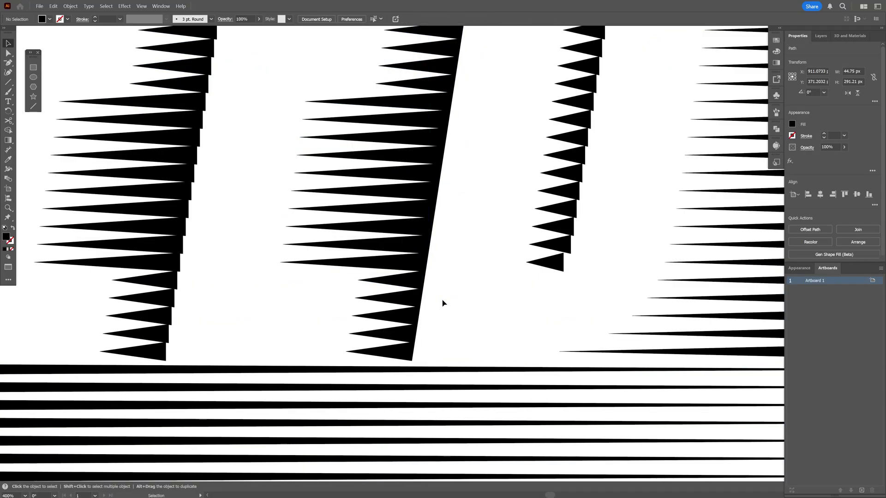
# Step: Join the open ends of the spiky shape between the second E and the D with a straight edge
pyautogui.scroll(4, 440, 305)
pyautogui.click(321, 356)
pyautogui.moveTo(395, 341); pyautogui.dragTo(411, 247)
pyautogui.scroll(1, 380, 358)
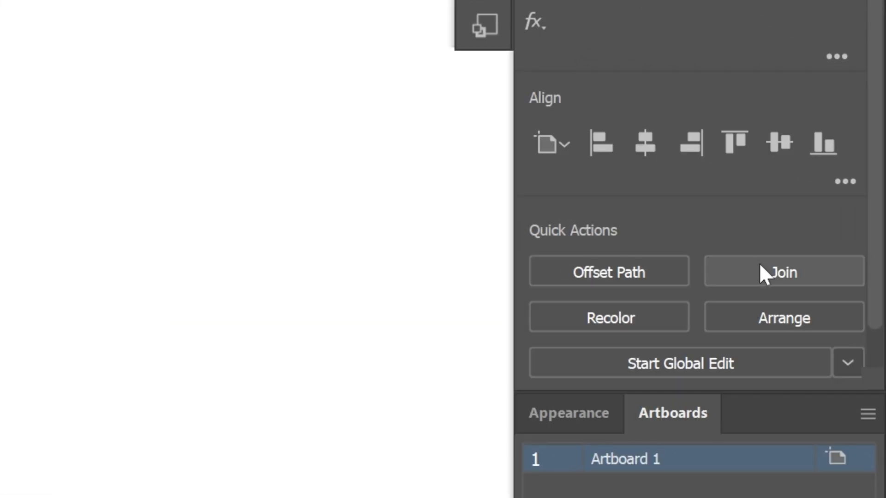
pyautogui.click(759, 264)
# Step: Position the solid letter S exactly over the cut-out S in the line artwork
pyautogui.scroll(3, 346, 241)
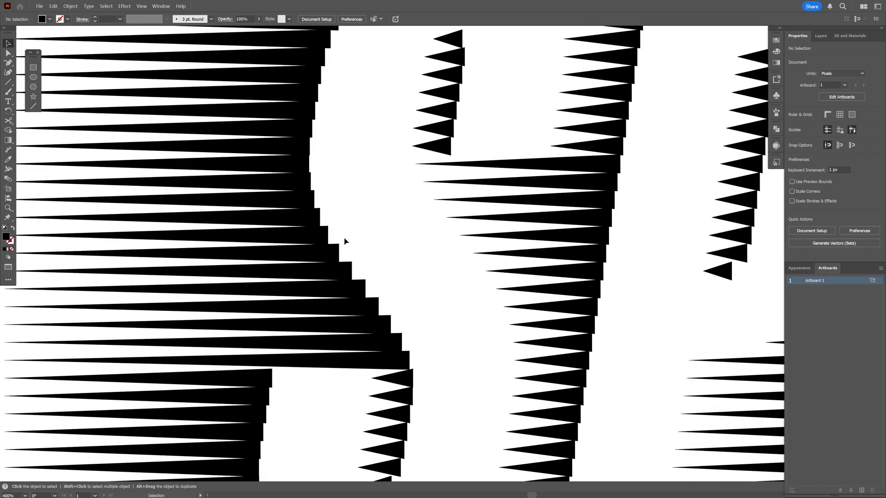
pyautogui.scroll(-2, 344, 241)
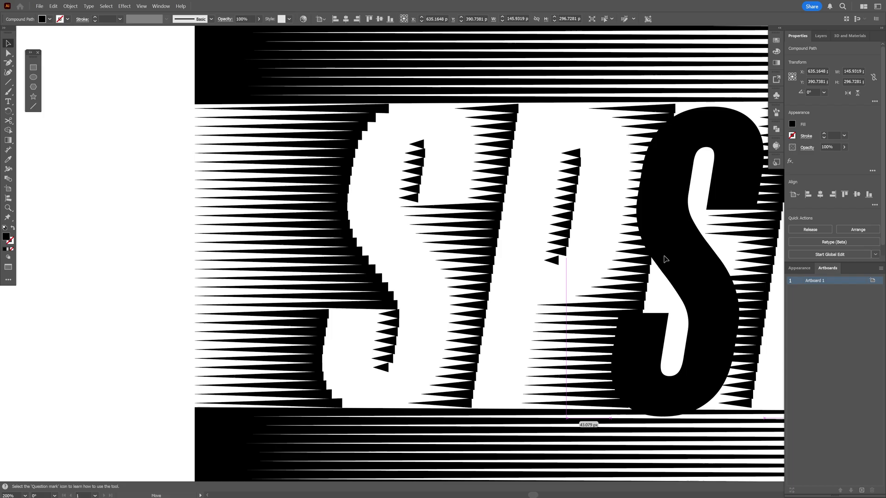
pyautogui.moveTo(583, 273); pyautogui.dragTo(387, 254)
pyautogui.scroll(3, 407, 217)
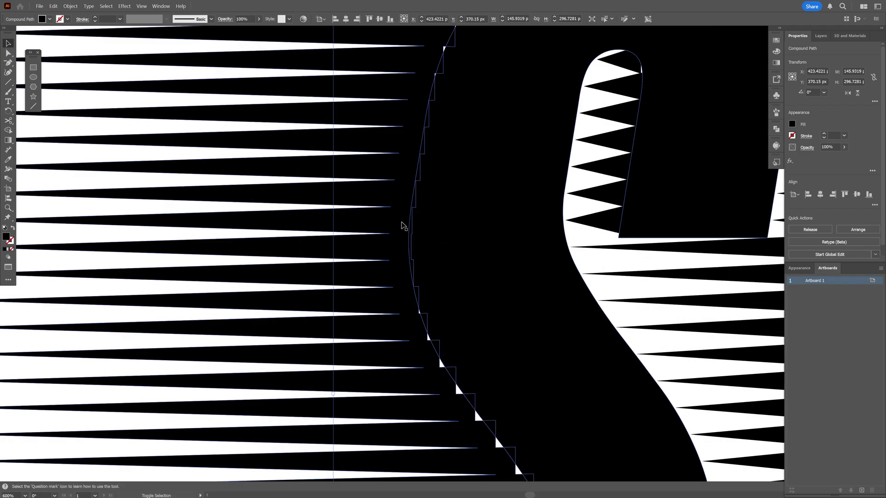
# Step: Add the striped shape left of the S to the selection and split both shapes with Pathfinder Divide
pyautogui.keyDown('shift'); pyautogui.click(359, 220); pyautogui.keyUp('shift')
pyautogui.scroll(-1, 361, 222)
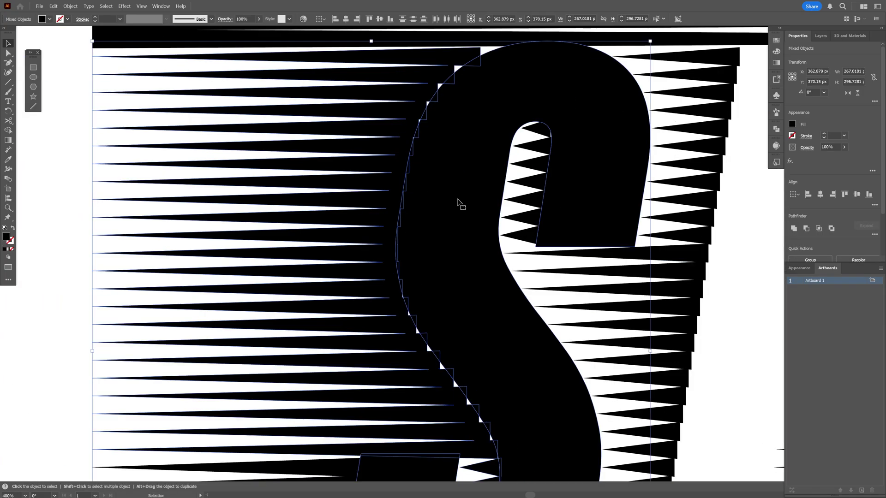
pyautogui.click(866, 224)
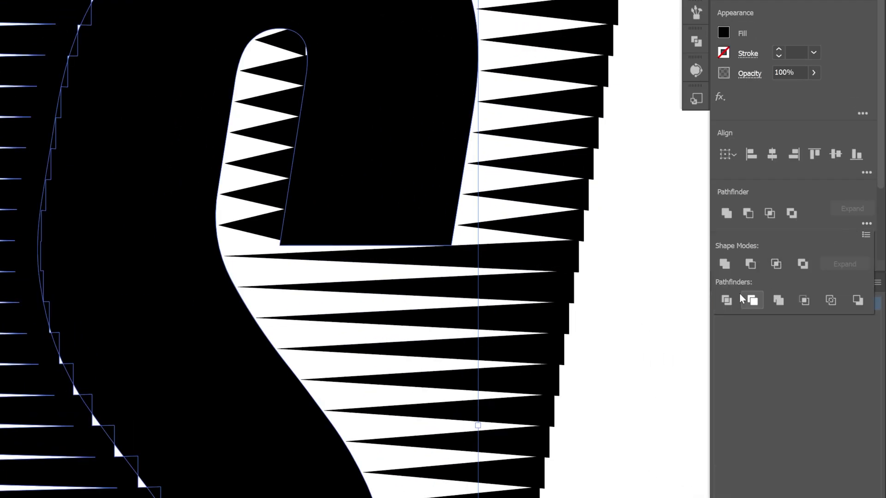
pyautogui.click(726, 300)
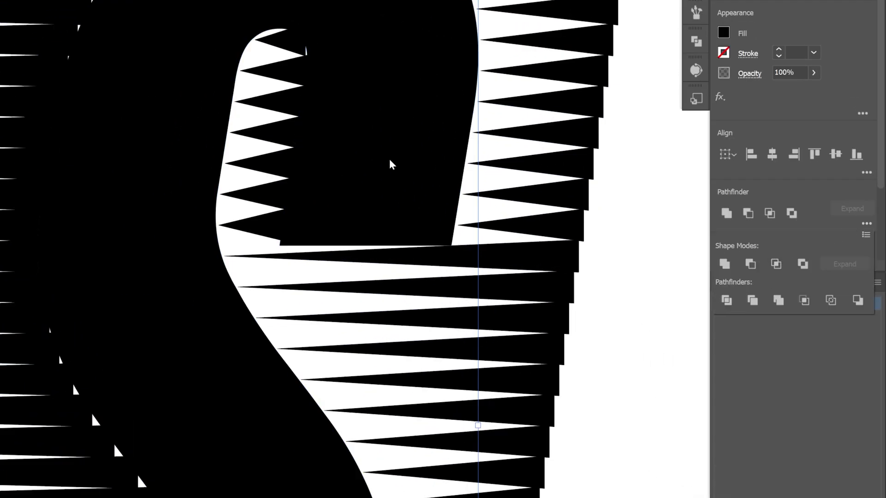
# Step: Ungroup the divided pieces and delete the solid S body
pyautogui.rightClick(401, 61)
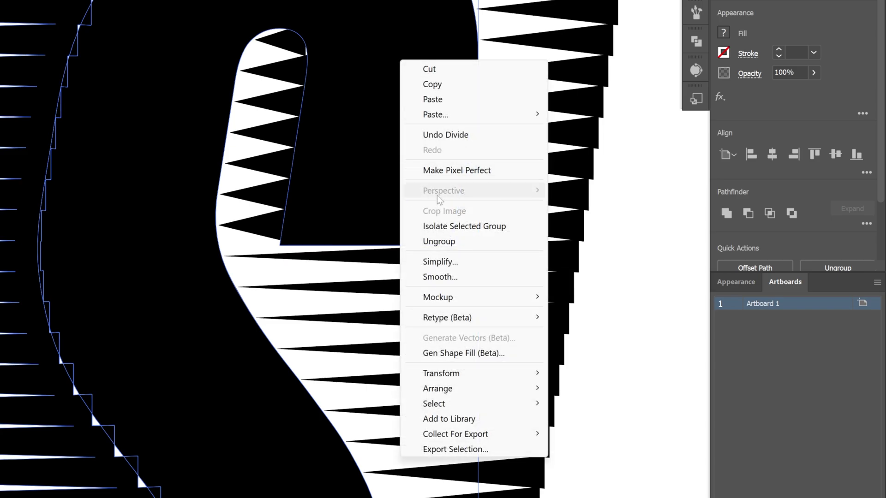
pyautogui.click(644, 210)
pyautogui.moveTo(597, 188); pyautogui.dragTo(625, 197)
pyautogui.press('Delete')
# Step: Delete the stepped leftover pieces that stick out past the S's curve at its upper left
pyautogui.scroll(2, 502, 197)
pyautogui.hscroll(-1, 502, 198)
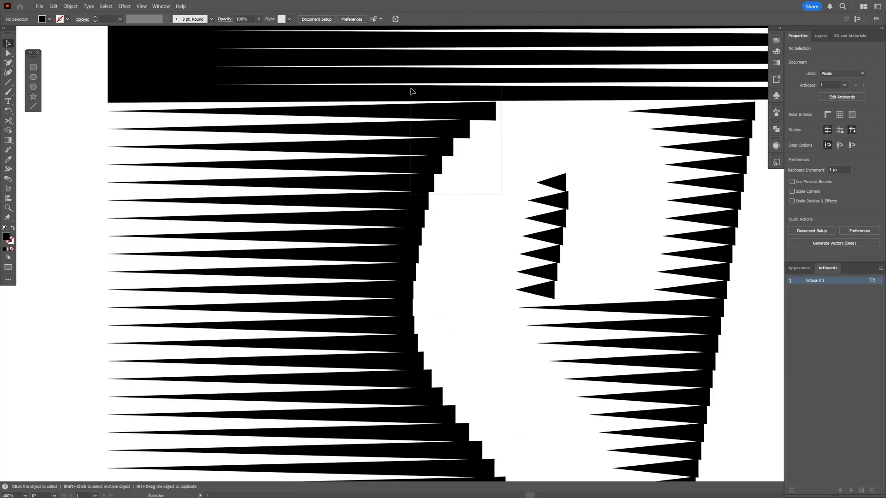
pyautogui.click(472, 120)
pyautogui.scroll(2, 472, 119)
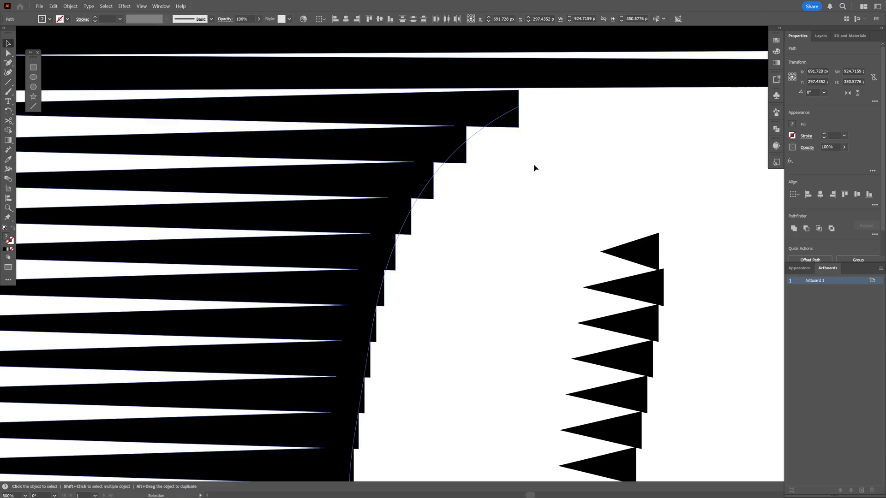
pyautogui.moveTo(512, 124)
pyautogui.mouseDown()
pyautogui.moveTo(469, 169)
pyautogui.moveTo(463, 160)
pyautogui.moveTo(463, 182)
pyautogui.moveTo(430, 201)
pyautogui.mouseUp()
pyautogui.click(410, 229)
pyautogui.press('Delete')
# Step: Delete the remaining protruding stepped pieces farther down the left curve of the S
pyautogui.moveTo(416, 261); pyautogui.dragTo(454, 114)
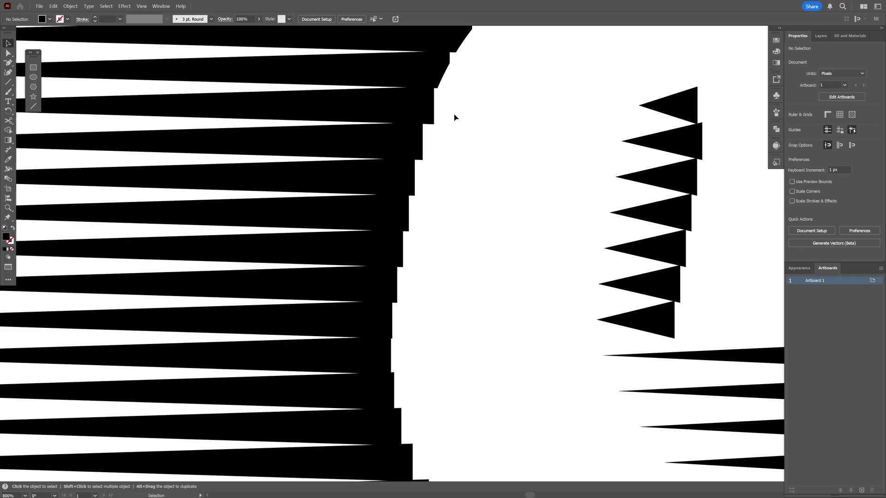
pyautogui.click(420, 158)
pyautogui.press('Delete')
pyautogui.hotkey('ctrl', '-')
pyautogui.hotkey('ctrl', '-')
pyautogui.hotkey('ctrl', '-')
pyautogui.hotkey('ctrl', '-')
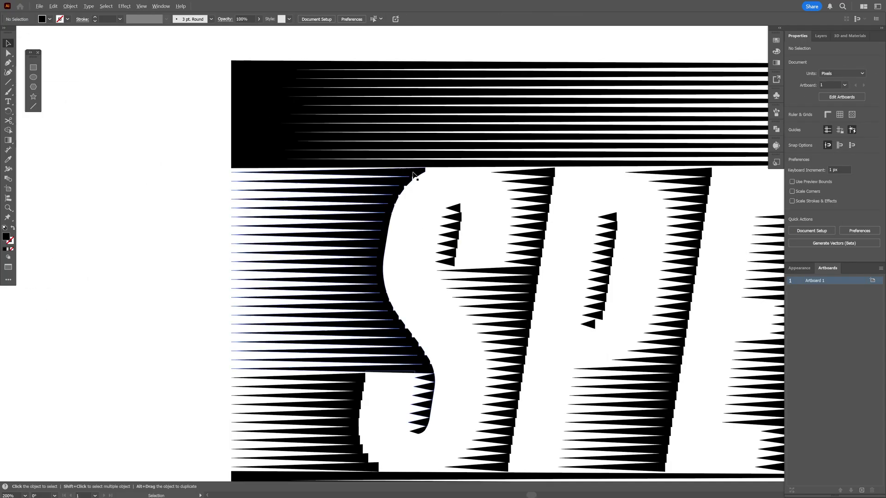
# Step: Fill the small notches along the upper left curve of the S with black
pyautogui.scroll(5, 414, 173)
pyautogui.scroll(1, 473, 255)
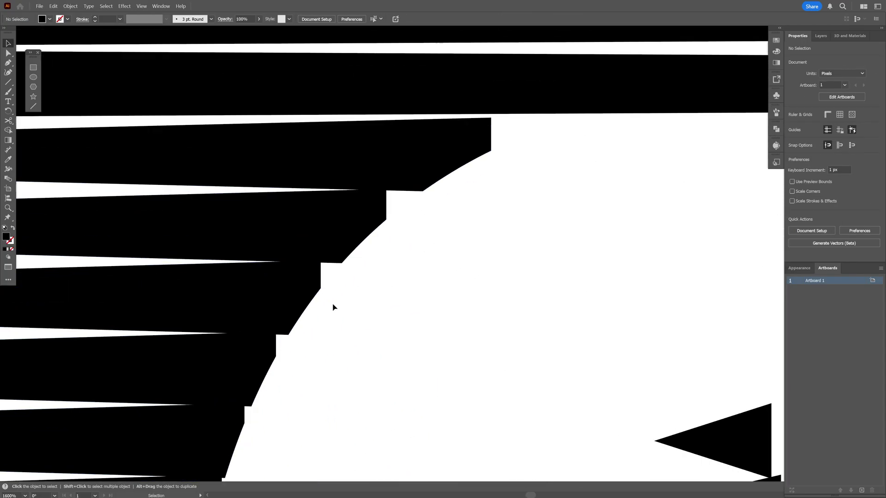
pyautogui.moveTo(341, 305); pyautogui.dragTo(425, 240)
pyautogui.scroll(1, 519, 138)
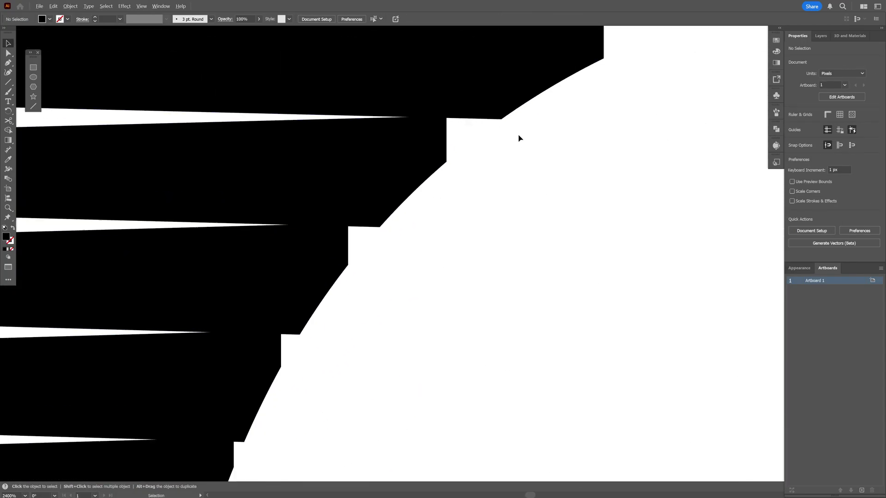
pyautogui.click(420, 128)
pyautogui.scroll(1, 445, 163)
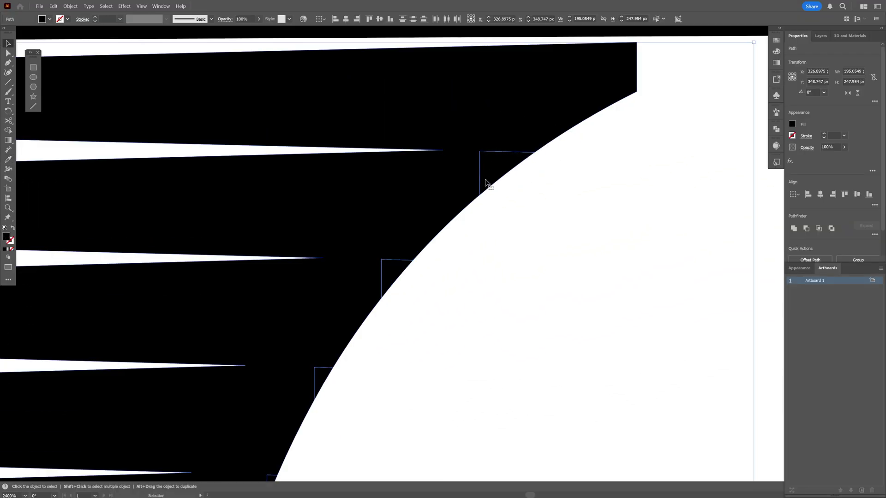
# Step: Select the unfilled notch pieces along the lower diagonal curve of the S and fill them by sampling the black stripes
pyautogui.moveTo(492, 302); pyautogui.dragTo(533, 178)
pyautogui.scroll(-3, 533, 180)
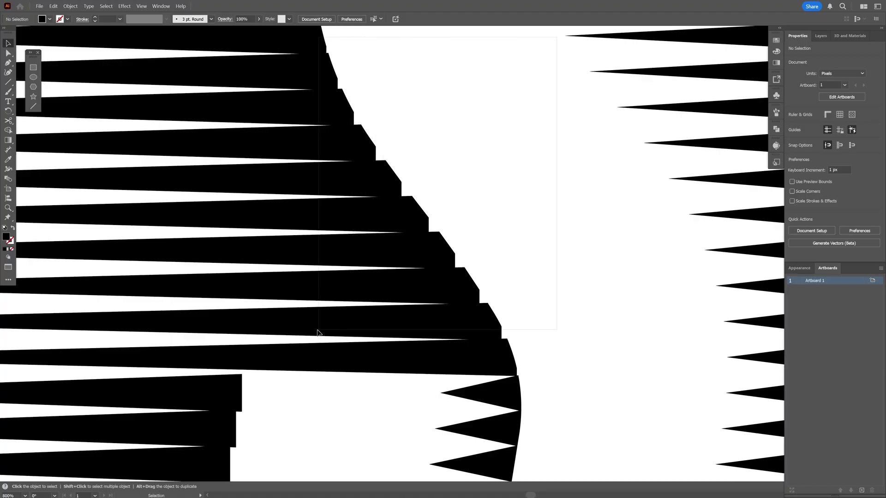
pyautogui.moveTo(317, 332); pyautogui.dragTo(302, 340)
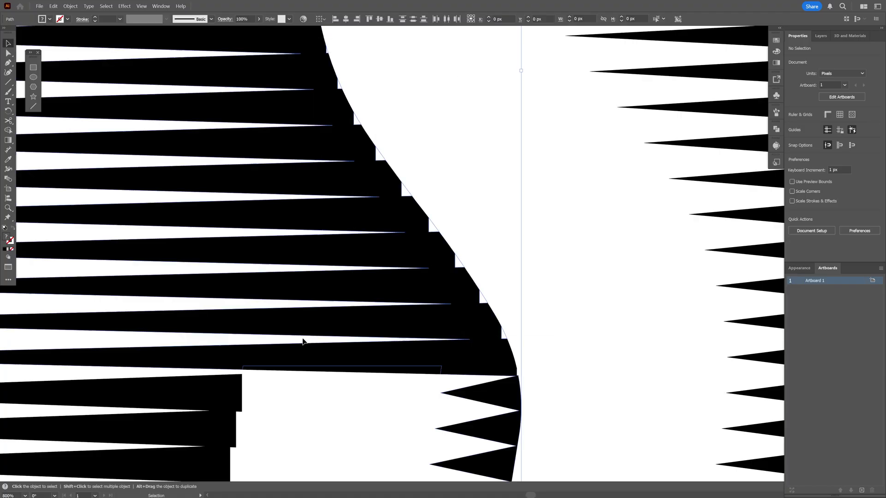
pyautogui.press('i')
pyautogui.click(400, 289)
pyautogui.press('v')
pyautogui.click(485, 228)
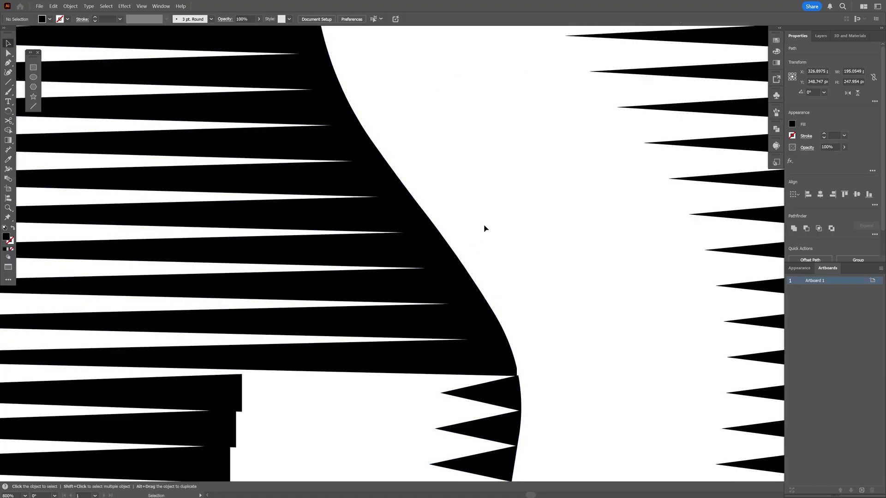
pyautogui.scroll(-5, 485, 228)
pyautogui.hotkey('ctrl', '0')
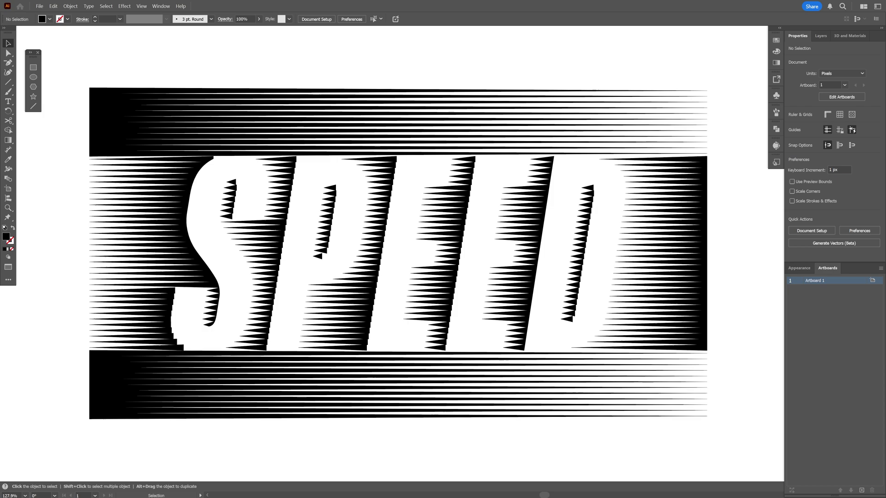